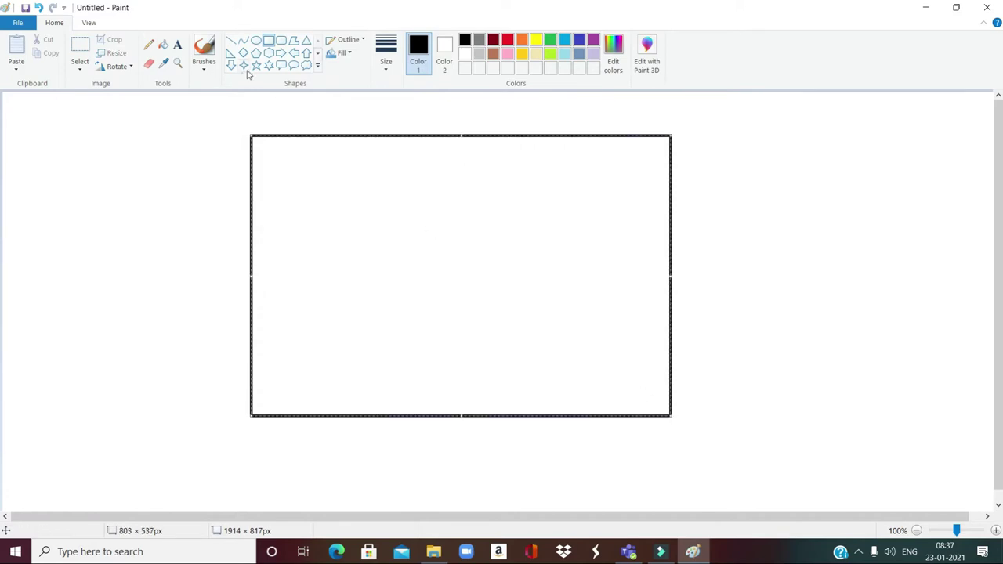
Draw six roughly parallel black diagonal lines across the rectangle, sloping down to the left, spaced from its upper-left corner toward the right edge.
left_click(231, 42)
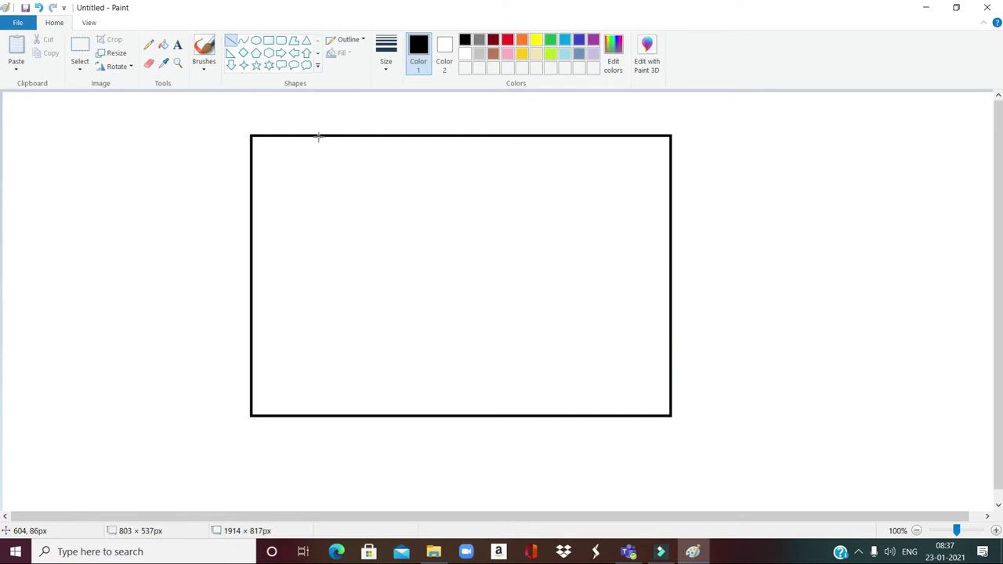
left_click_drag(317, 135, 252, 207)
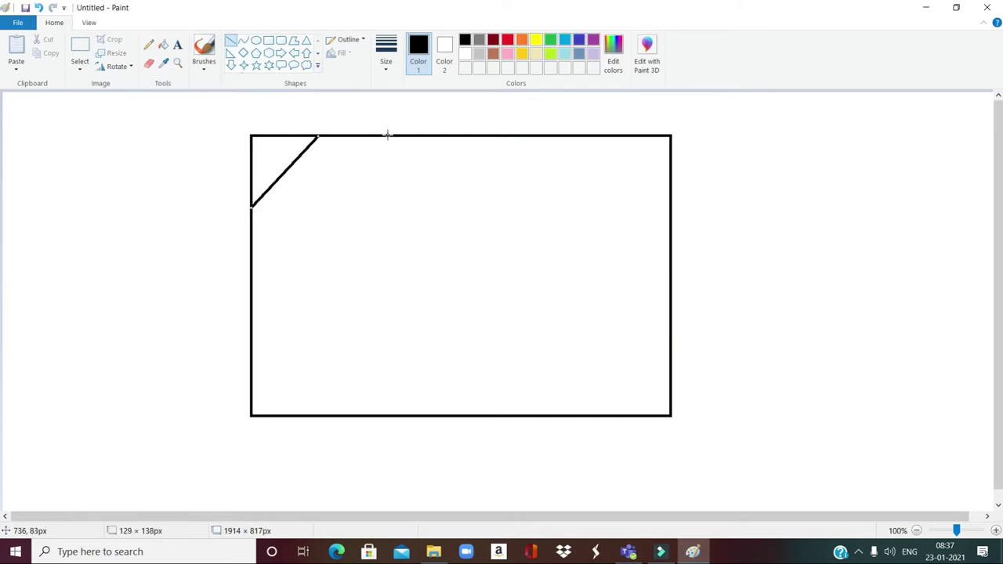
left_click_drag(386, 136, 249, 291)
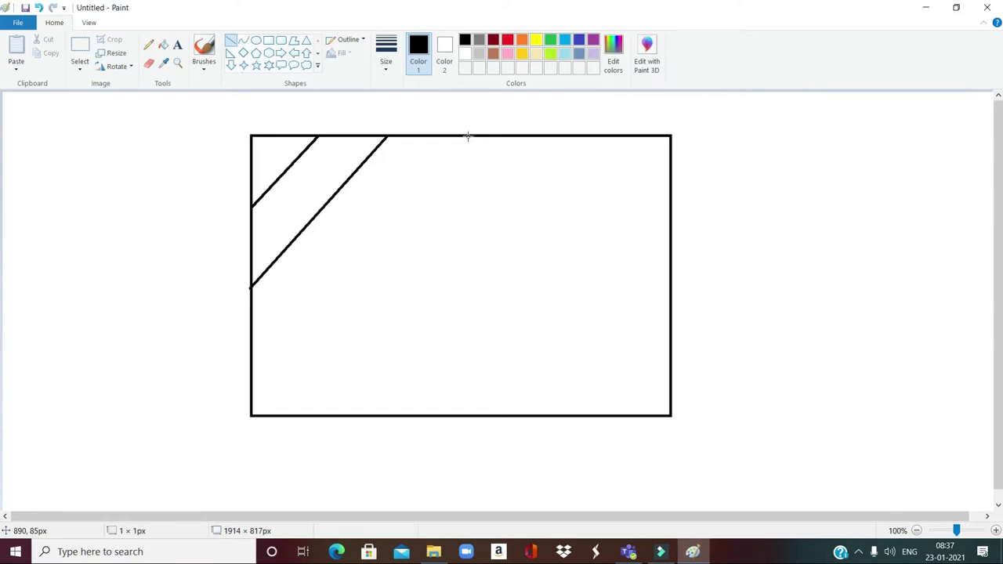
left_click_drag(468, 136, 250, 374)
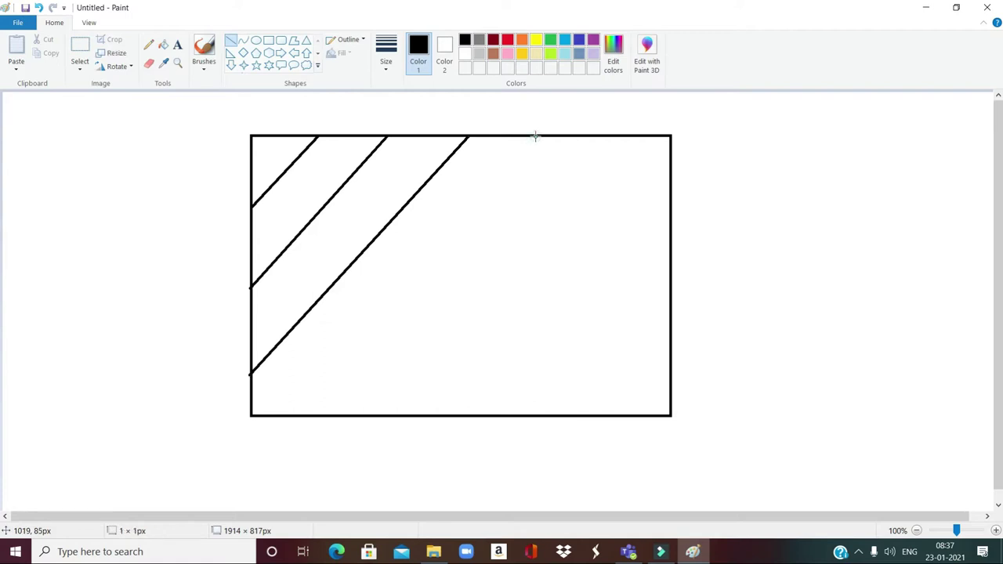
mouse_move(535, 136)
left_mouse_down()
mouse_move(459, 279)
mouse_move(280, 416)
left_mouse_up()
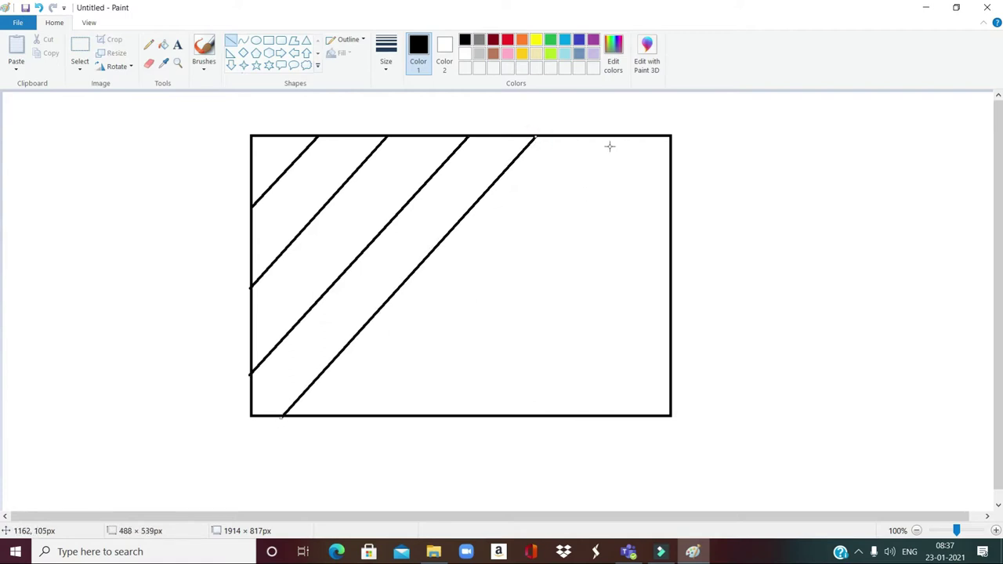
left_click_drag(603, 137, 371, 416)
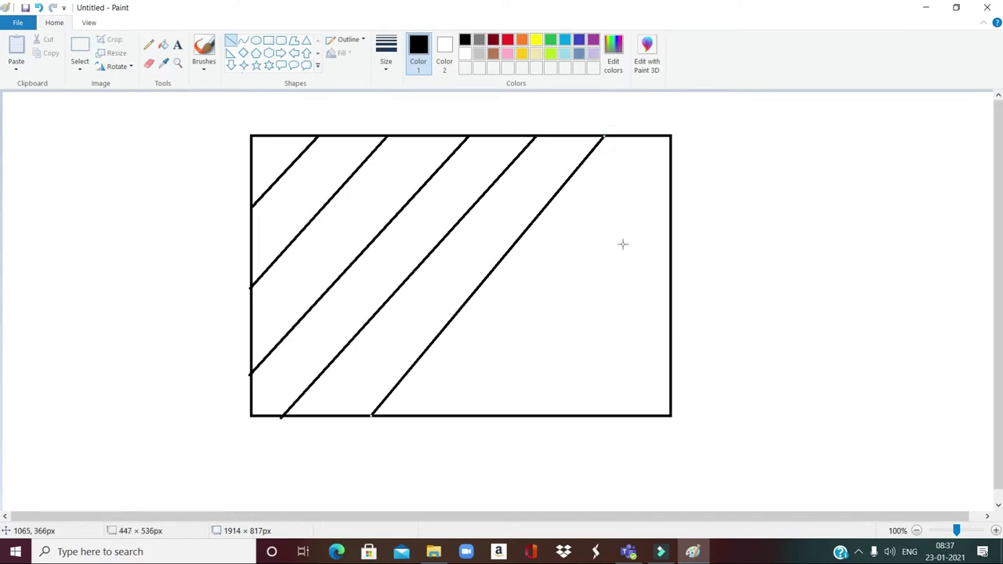
mouse_move(670, 164)
left_mouse_down()
mouse_move(593, 278)
mouse_move(451, 416)
left_mouse_up()
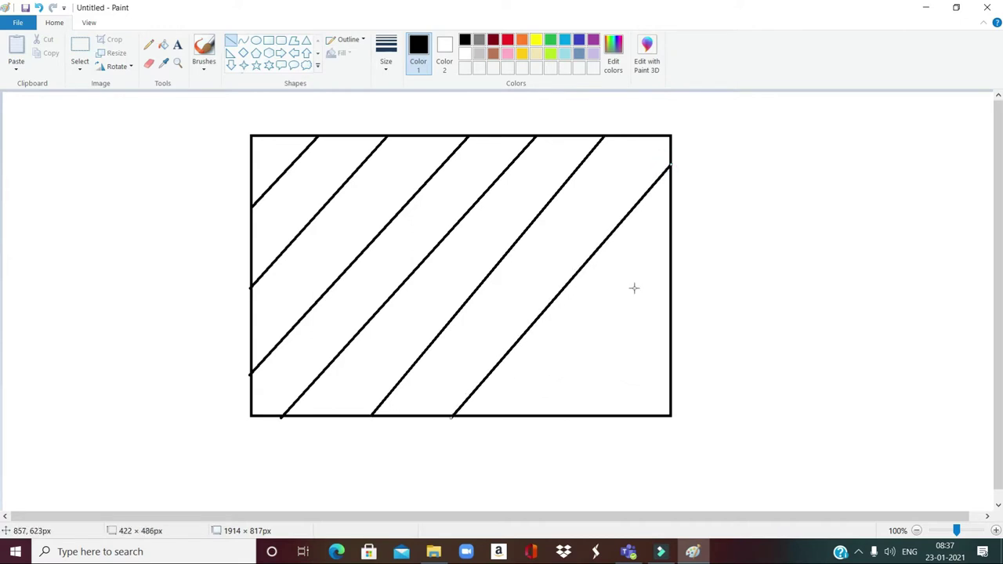
Draw a seventh diagonal across the rectangle's lower-right corner, undo it, and redraw it about 275 × 306 px, starting on the right edge.
mouse_move(667, 274)
left_mouse_down()
mouse_move(586, 378)
mouse_move(540, 416)
left_mouse_up()
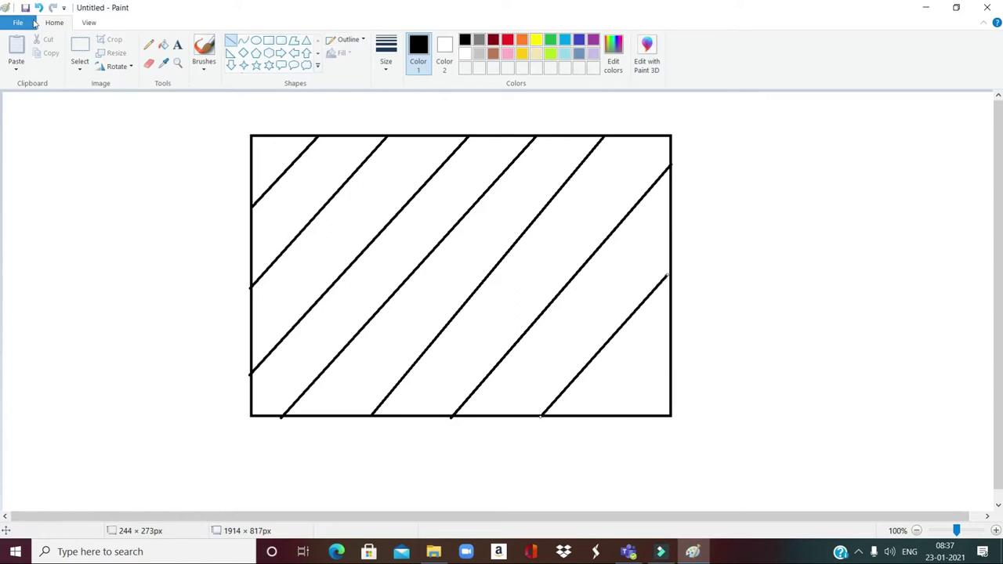
left_click(38, 8)
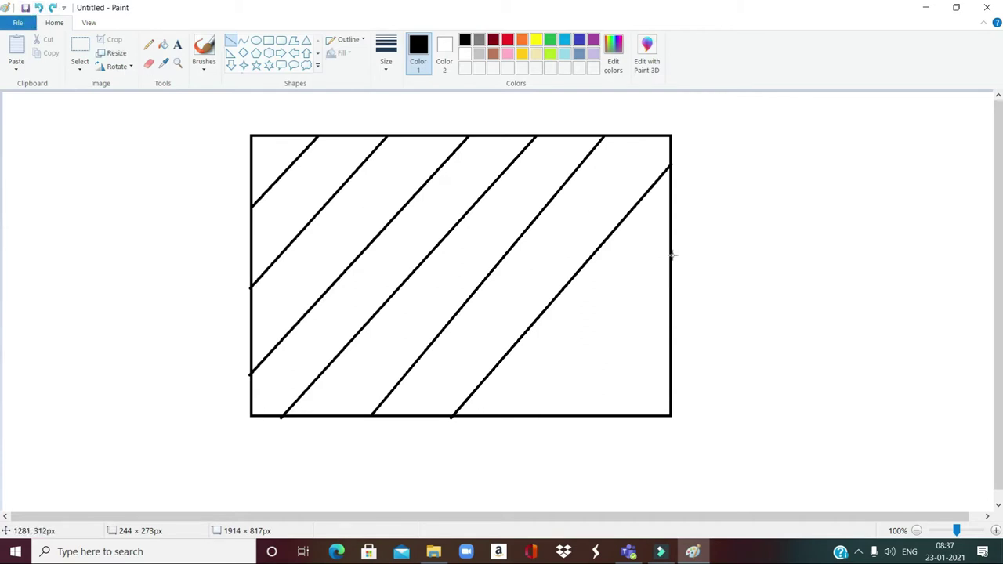
mouse_move(671, 257)
left_mouse_down()
mouse_move(644, 309)
mouse_move(573, 396)
mouse_move(527, 418)
left_mouse_up()
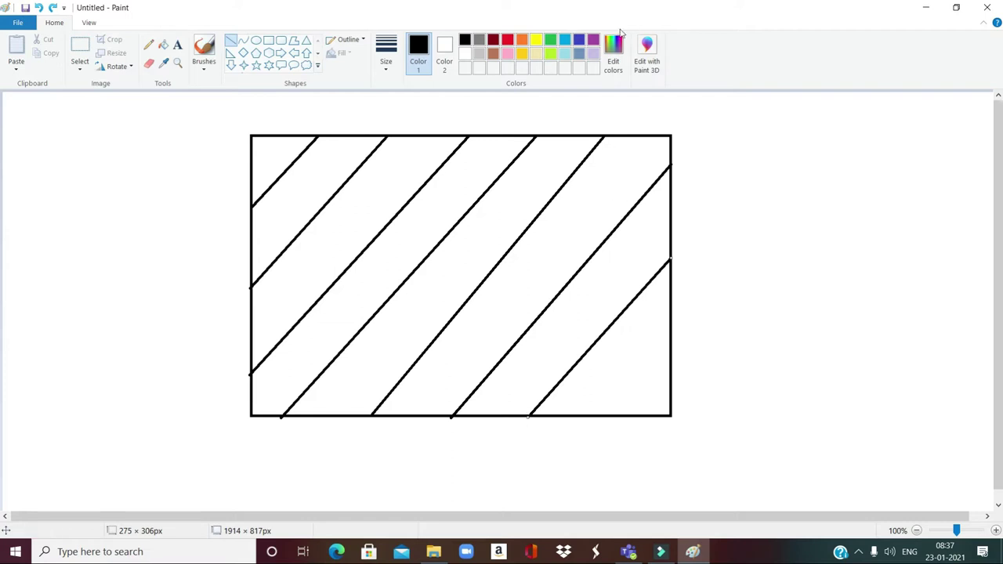
Fill the triangle in the rectangle's upper-left corner with red.
left_click(508, 42)
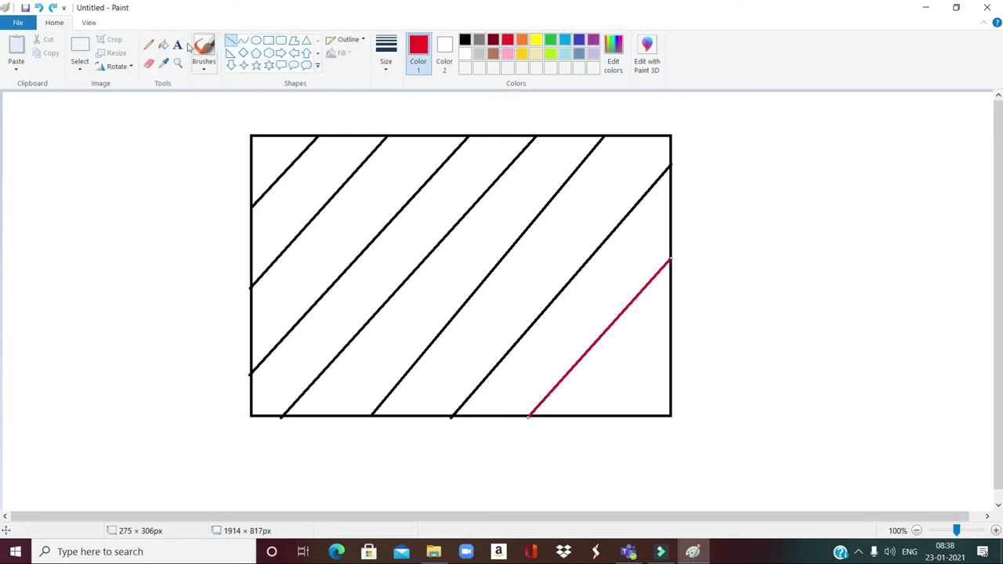
left_click(164, 45)
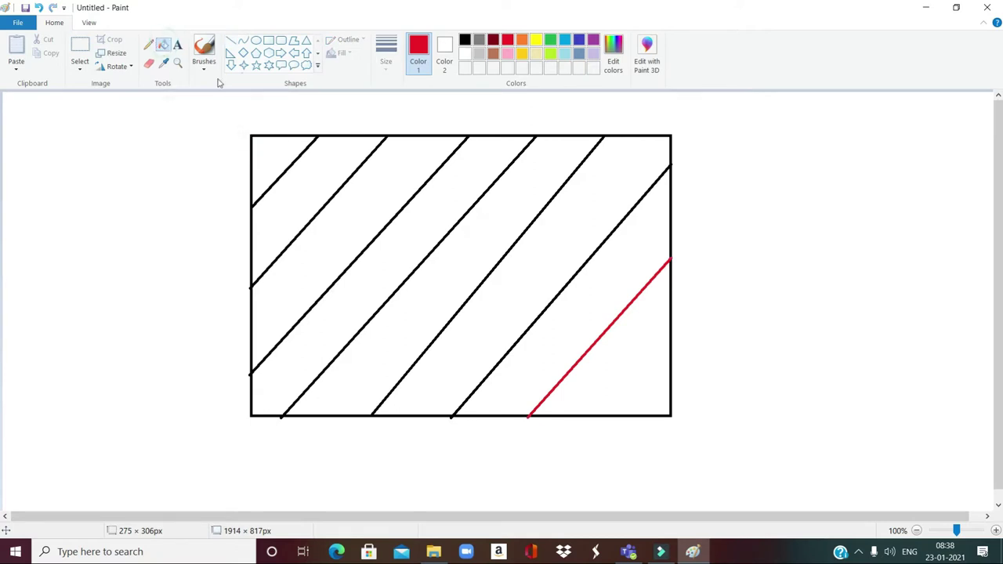
left_click(271, 148)
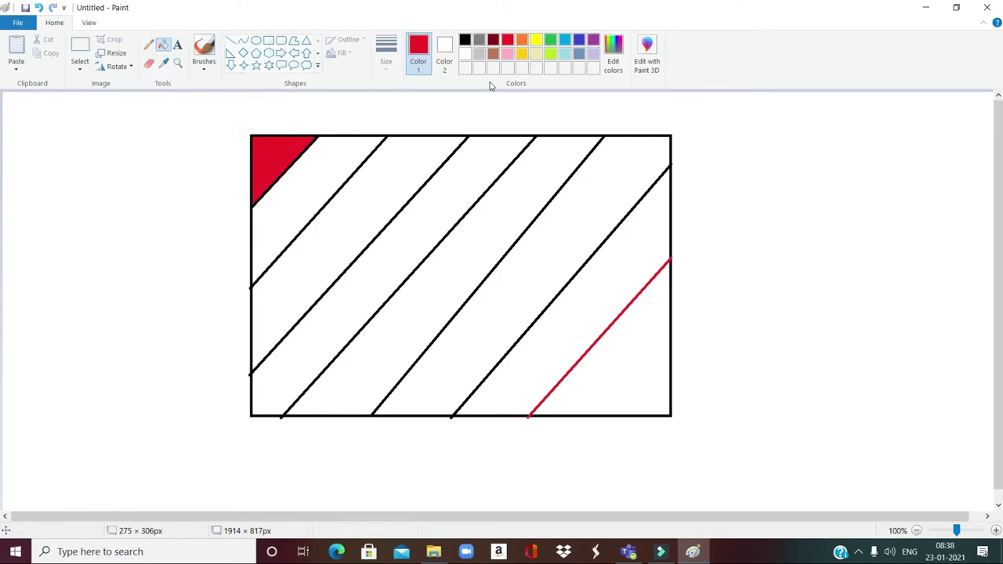
Lighten the red to luminance 140 and fill the second diagonal stripe with it.
left_click(611, 45)
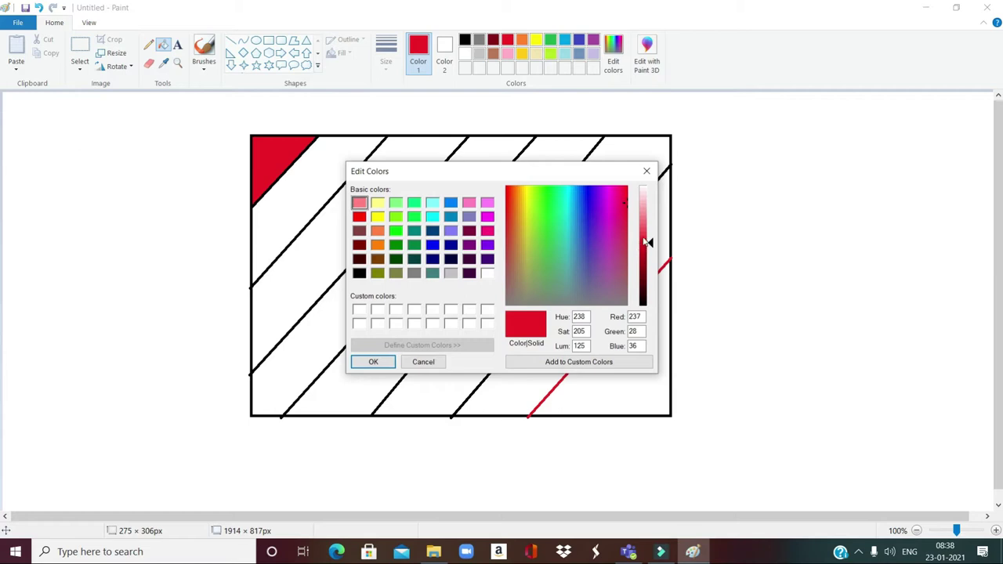
left_click_drag(647, 242, 648, 237)
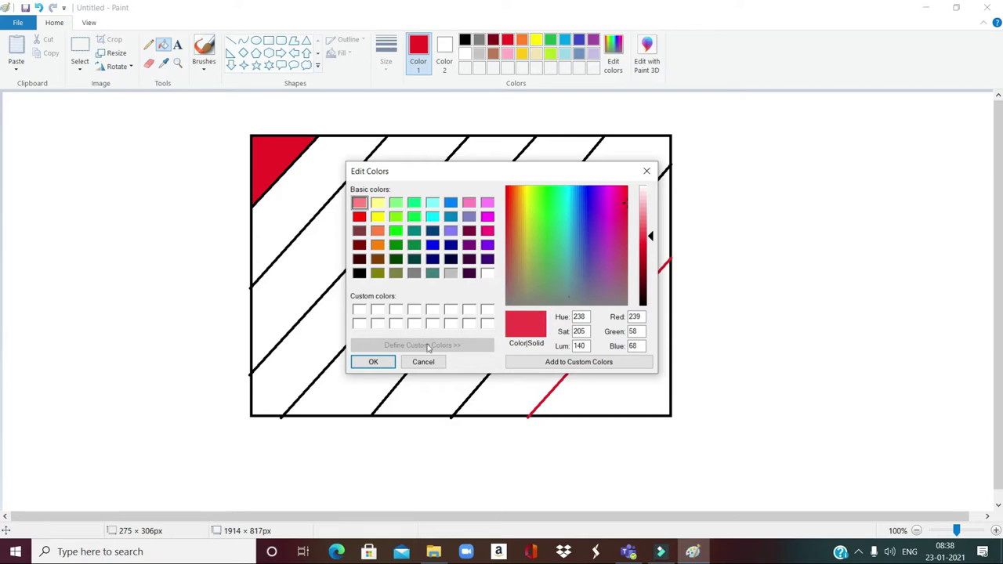
left_click(374, 362)
left_click(309, 185)
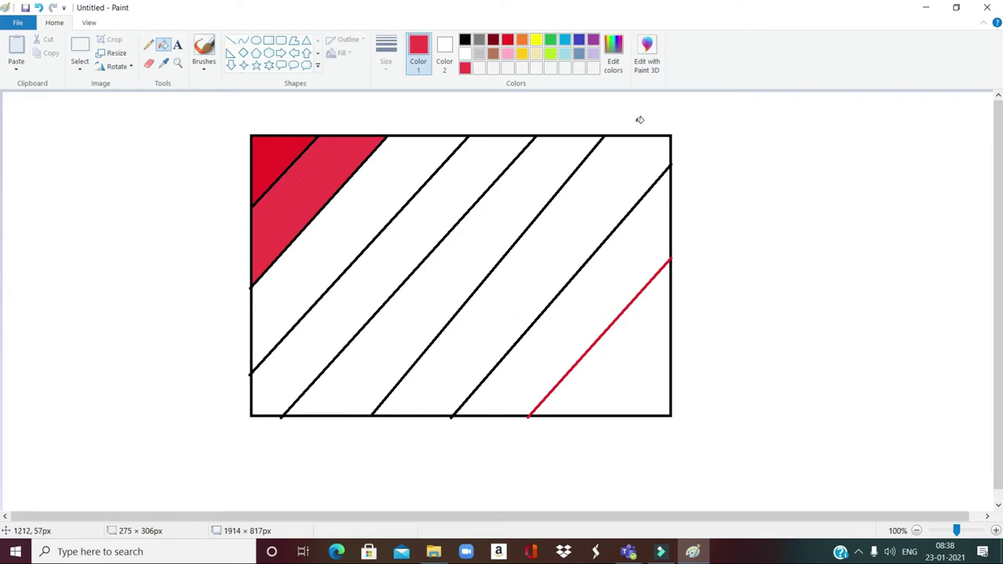
Lighten the red further to luminance 152 and fill the third diagonal stripe with it.
left_click(613, 52)
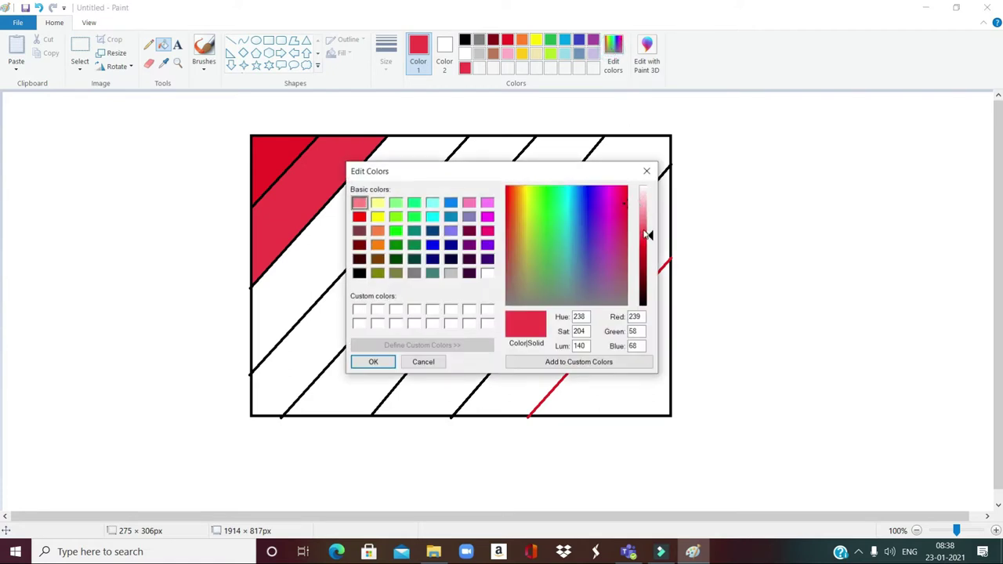
left_click_drag(647, 235, 647, 231)
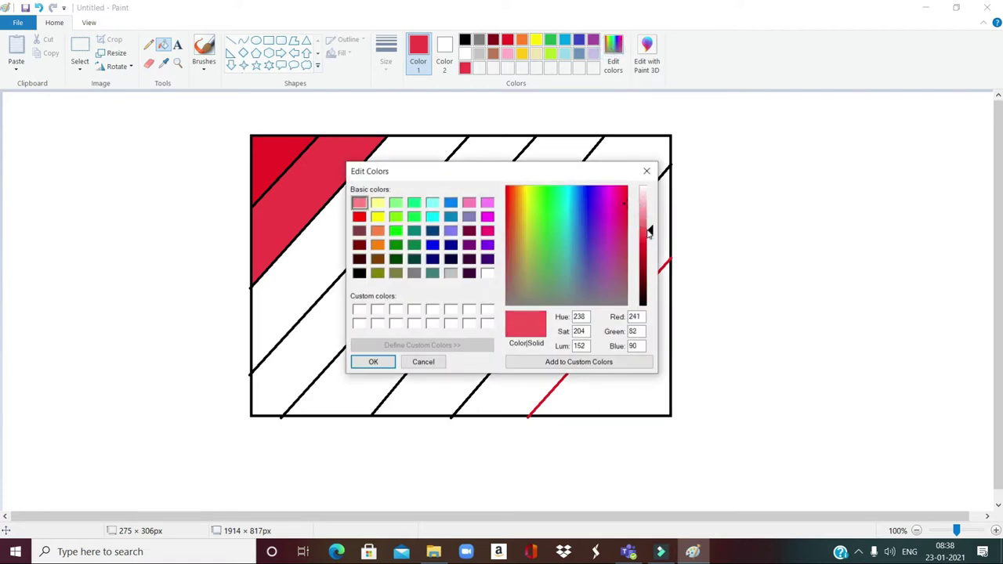
left_click(374, 362)
left_click(342, 238)
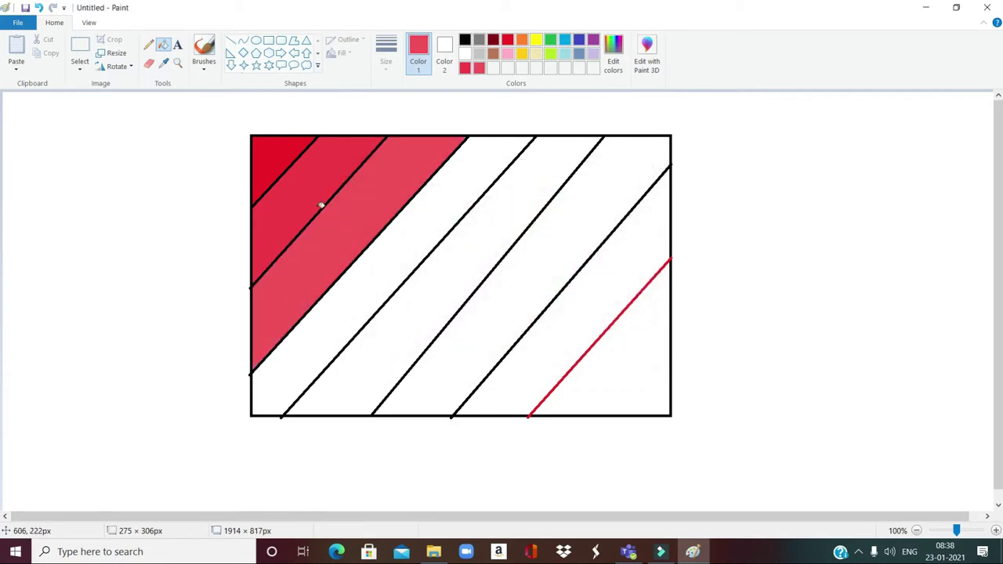
Raise the red's luminance to 182 and fill the fourth diagonal stripe with the resulting pink.
left_click(613, 49)
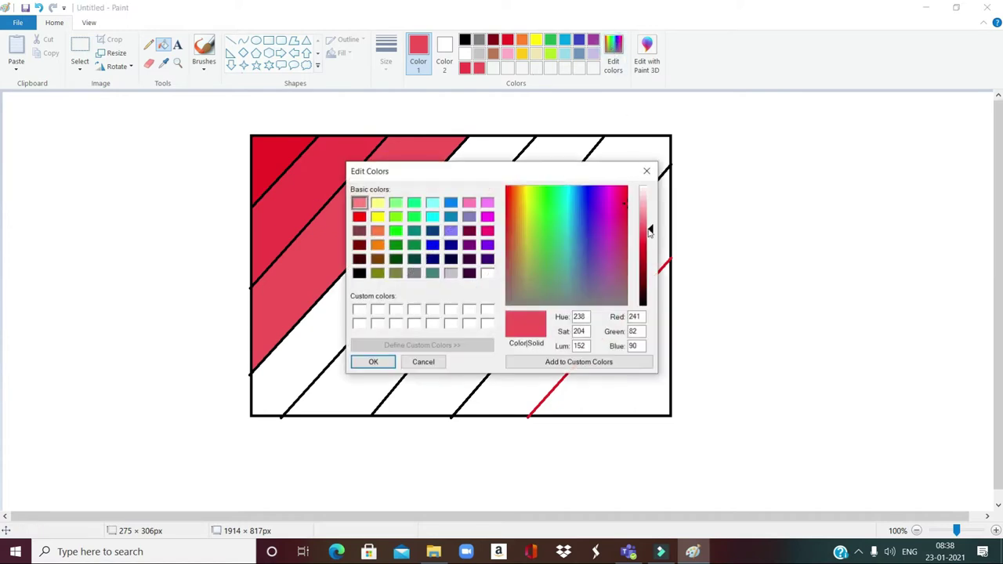
left_click_drag(644, 220, 643, 215)
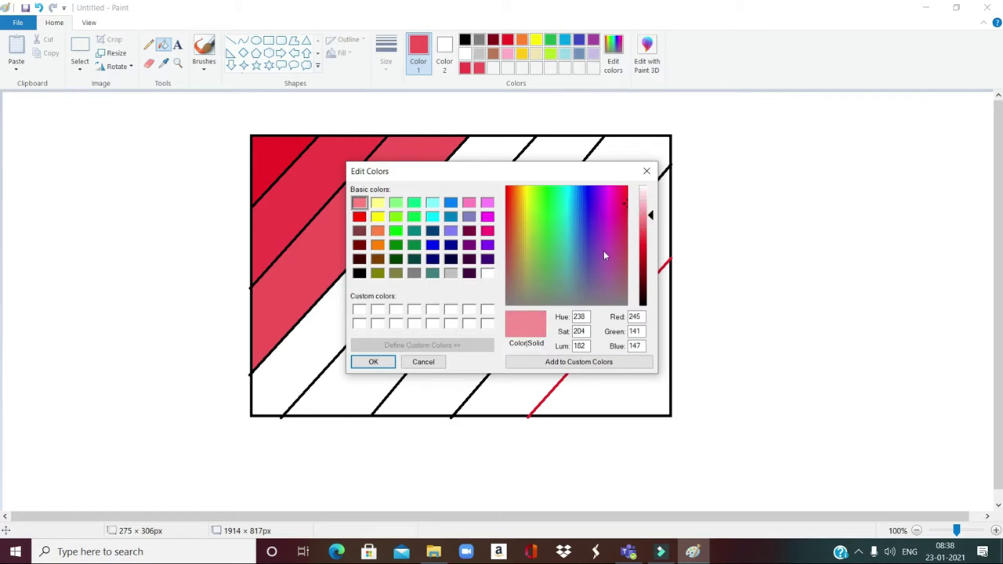
left_click(373, 362)
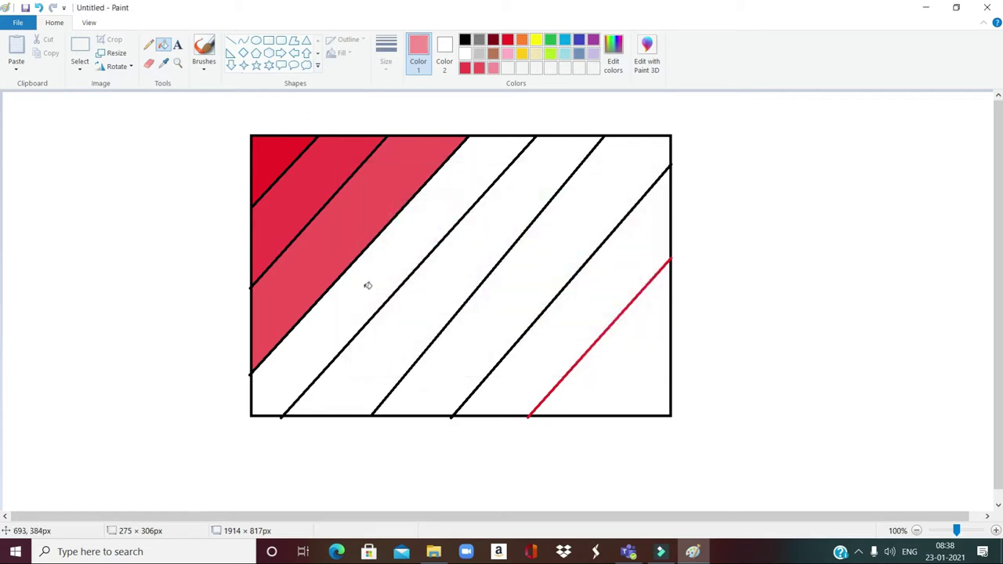
left_click(366, 279)
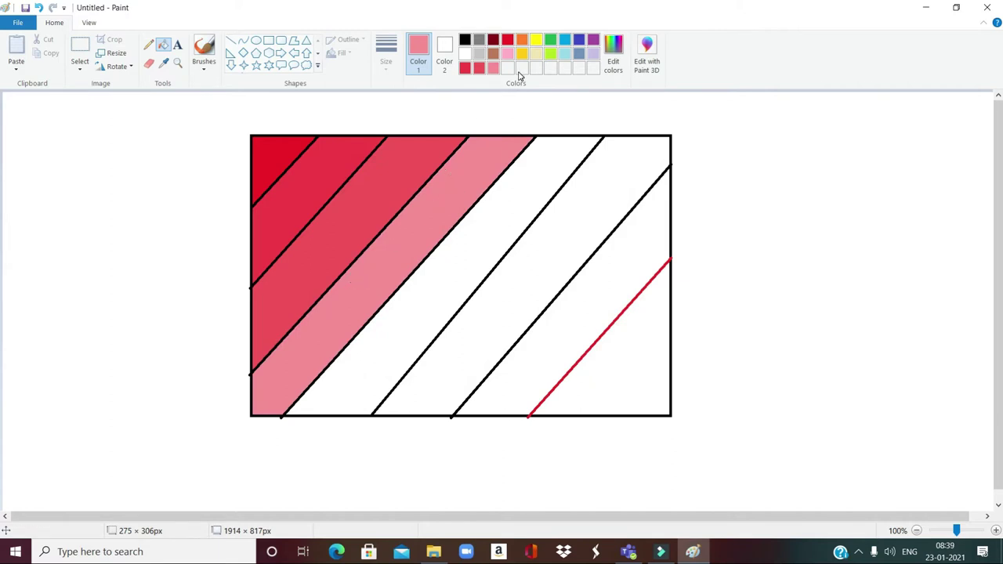
Fill the fifth diagonal stripe with indigo blue and the sixth with a darker shade of it at luminance 36.
left_click(579, 40)
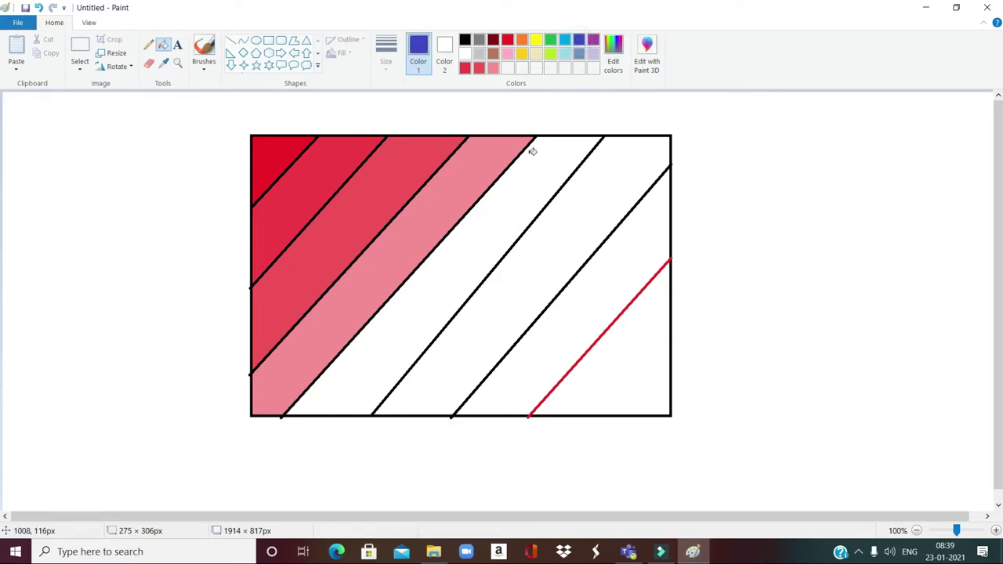
left_click(520, 184)
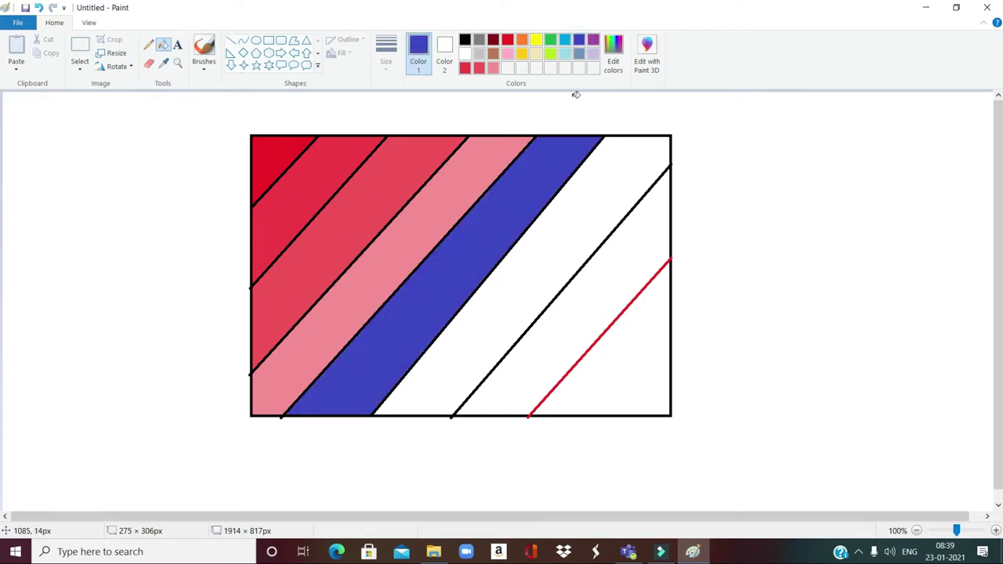
left_click(614, 43)
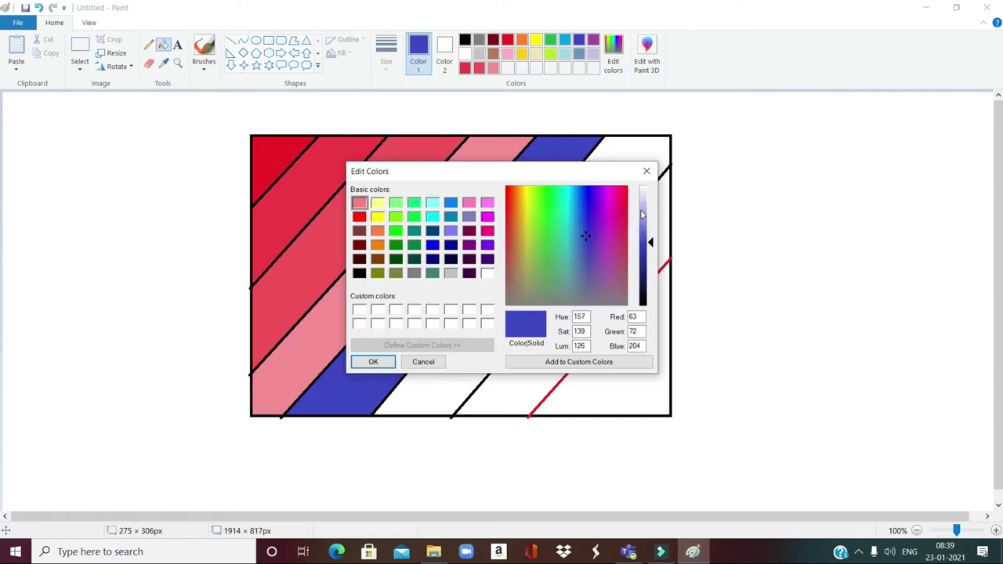
left_click(644, 288)
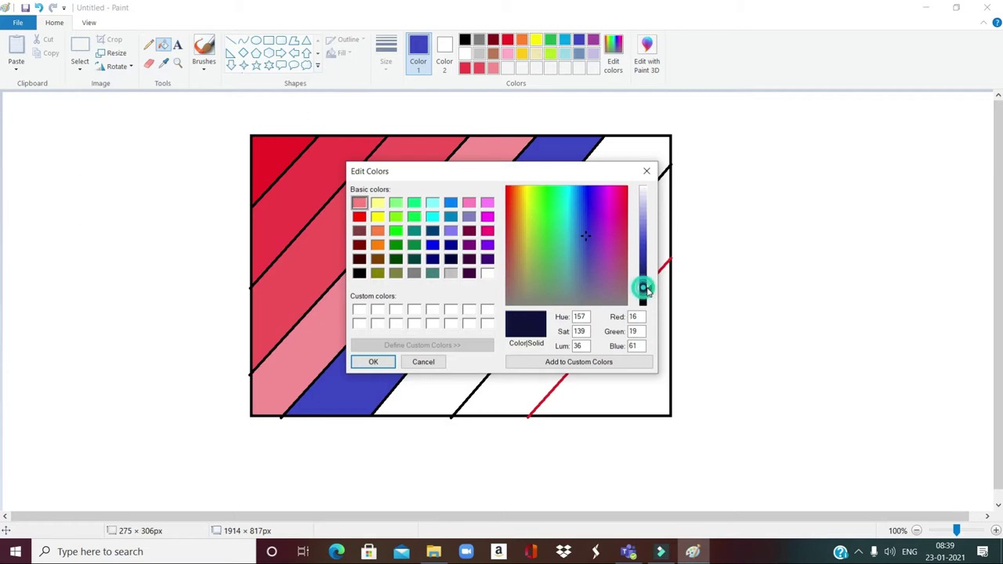
left_click(375, 361)
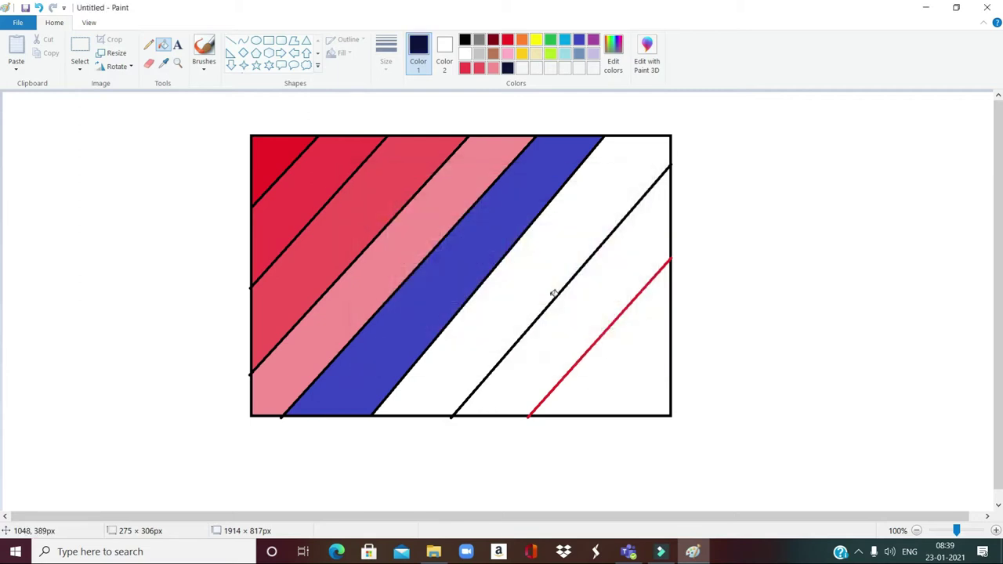
left_click(531, 286)
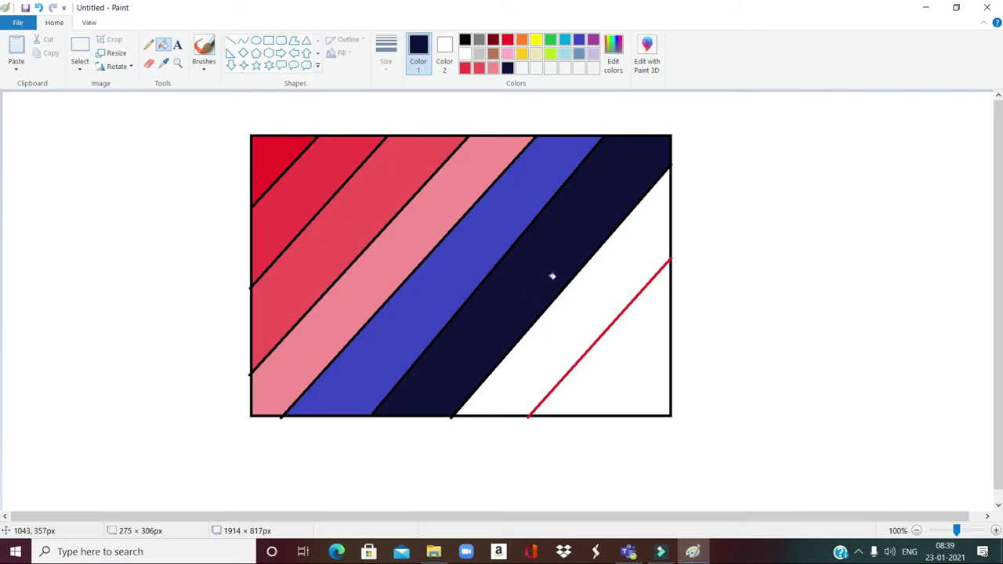
Raise the dark blue's luminance to 194 and fill the seventh diagonal stripe with the resulting light blue.
left_click(613, 52)
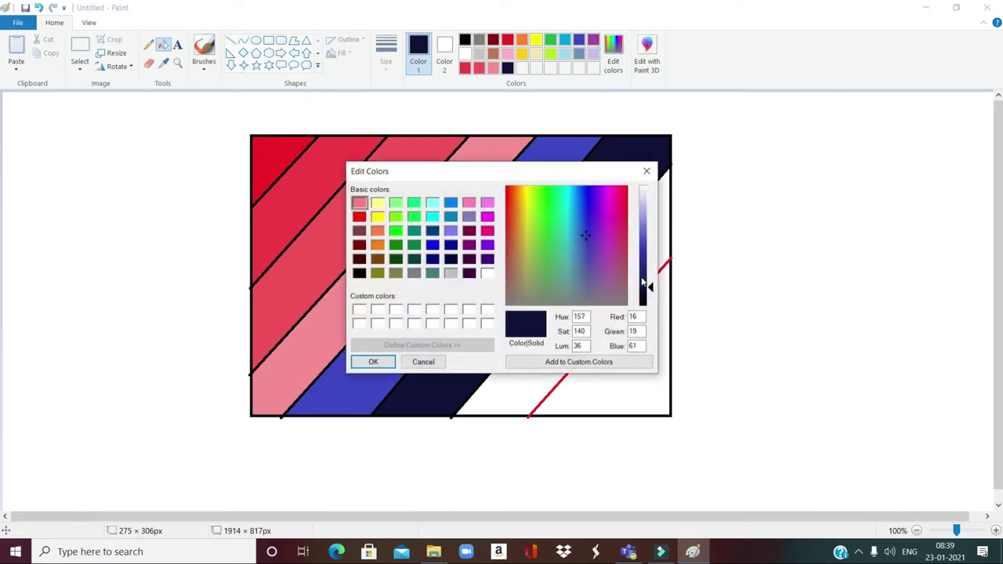
left_click(643, 212)
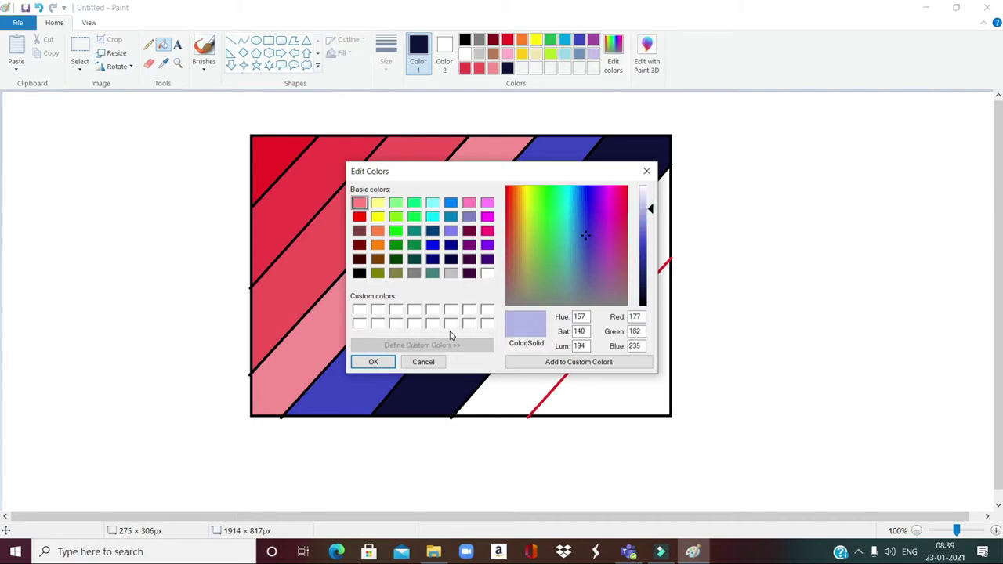
left_click(375, 362)
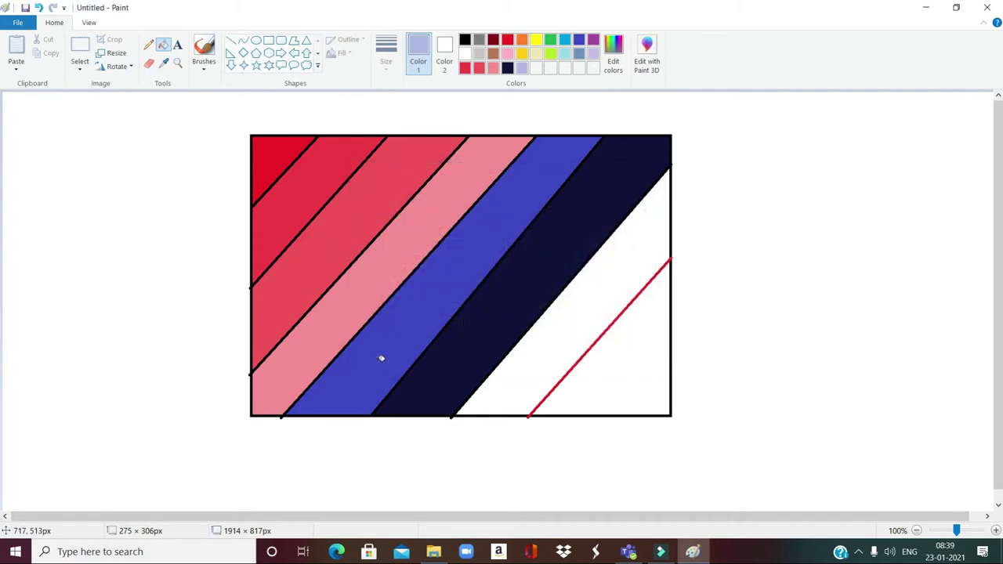
left_click(531, 355)
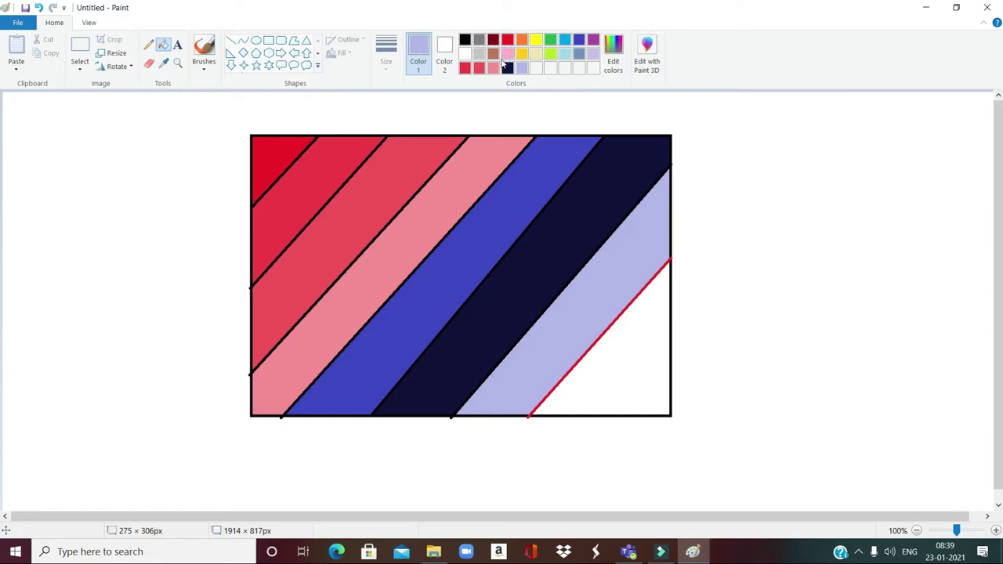
left_click(537, 39)
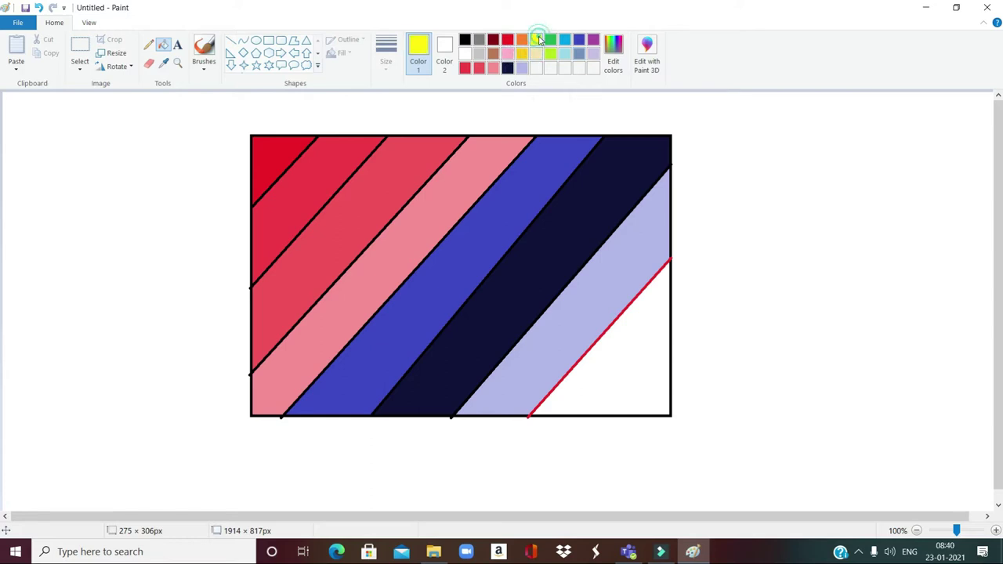
left_click(616, 47)
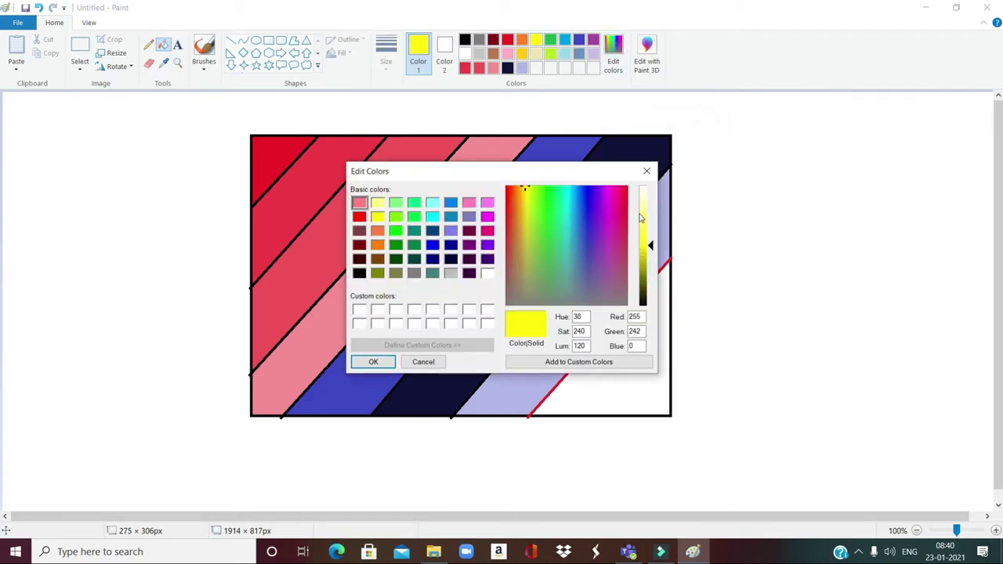
left_click(645, 293)
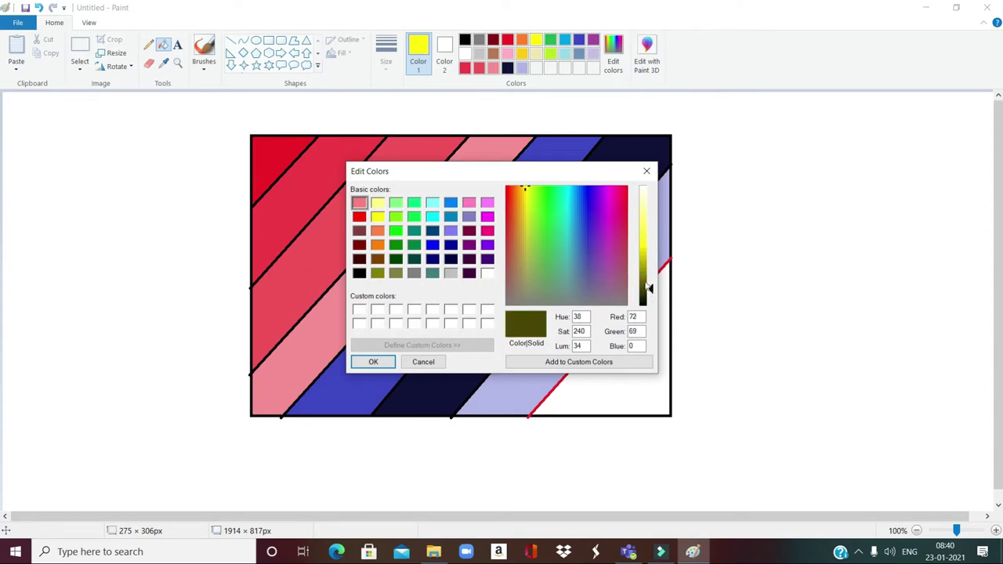
left_click(647, 280)
left_click(649, 271)
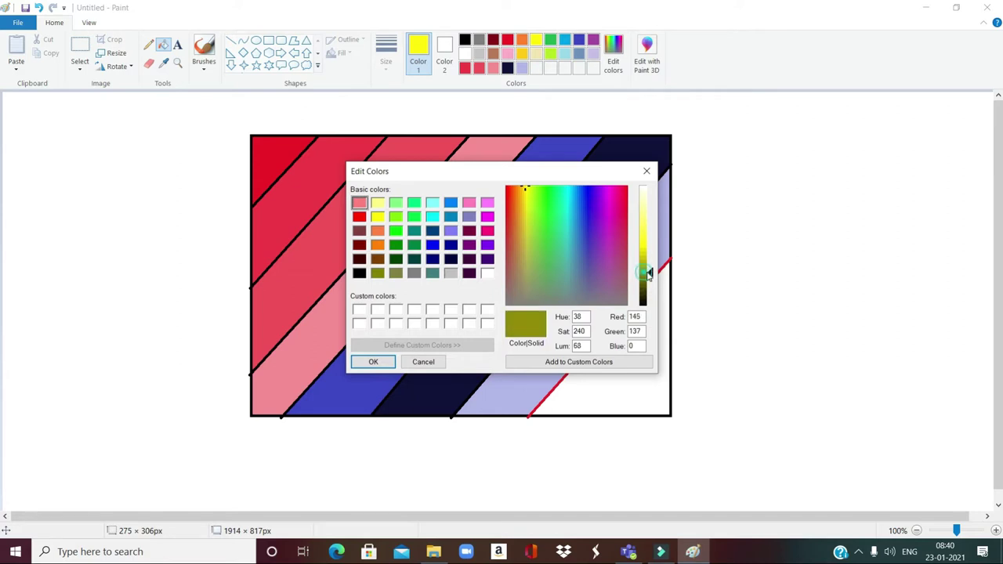
left_click(647, 262)
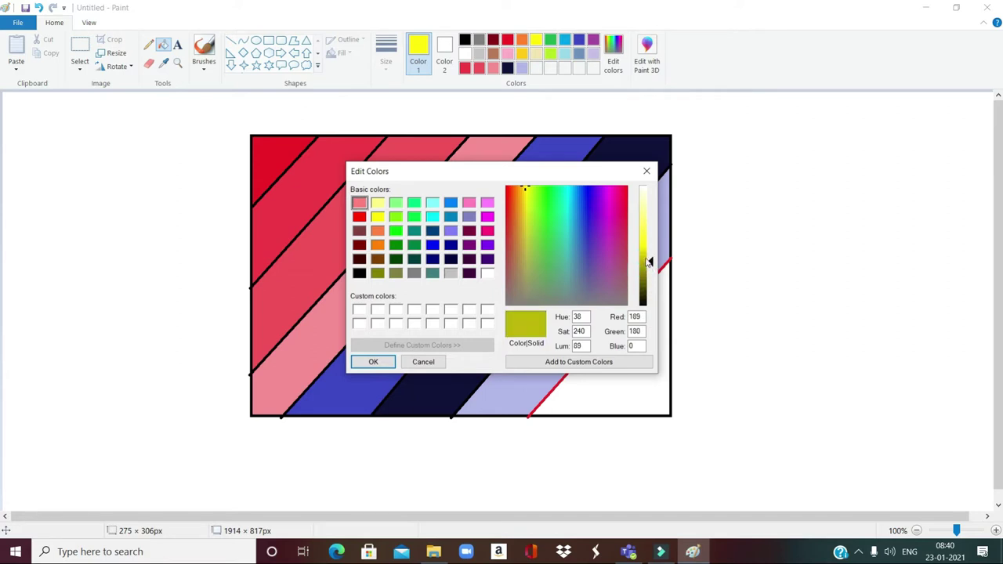
left_click(647, 251)
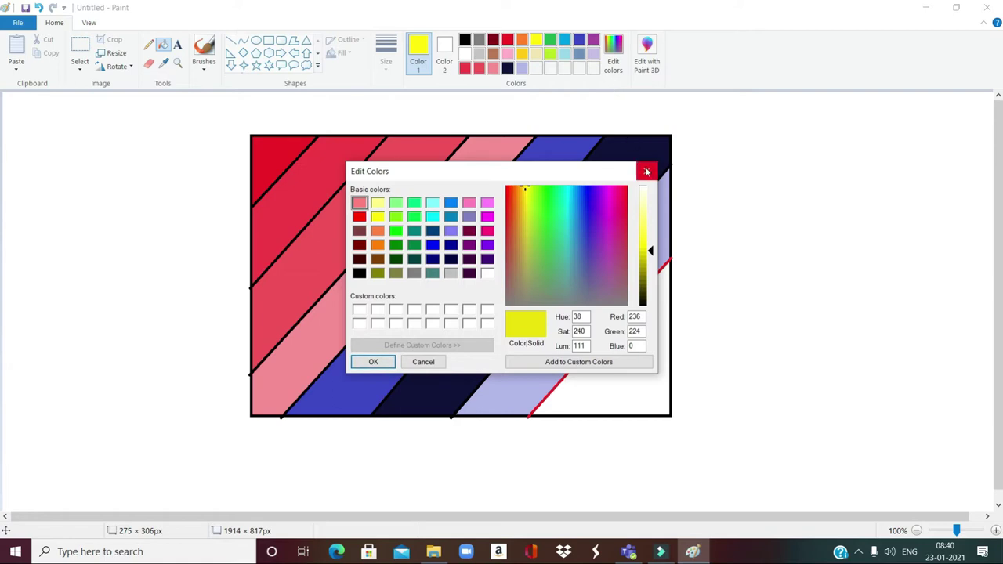
left_click(646, 171)
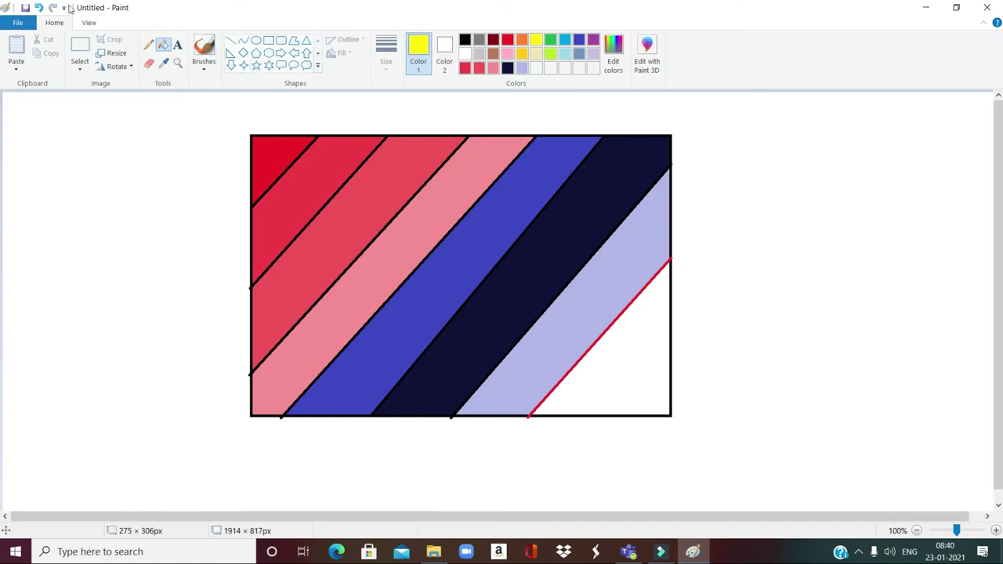
Start a new blank picture and discard the striped drawing without saving it.
left_click(21, 23)
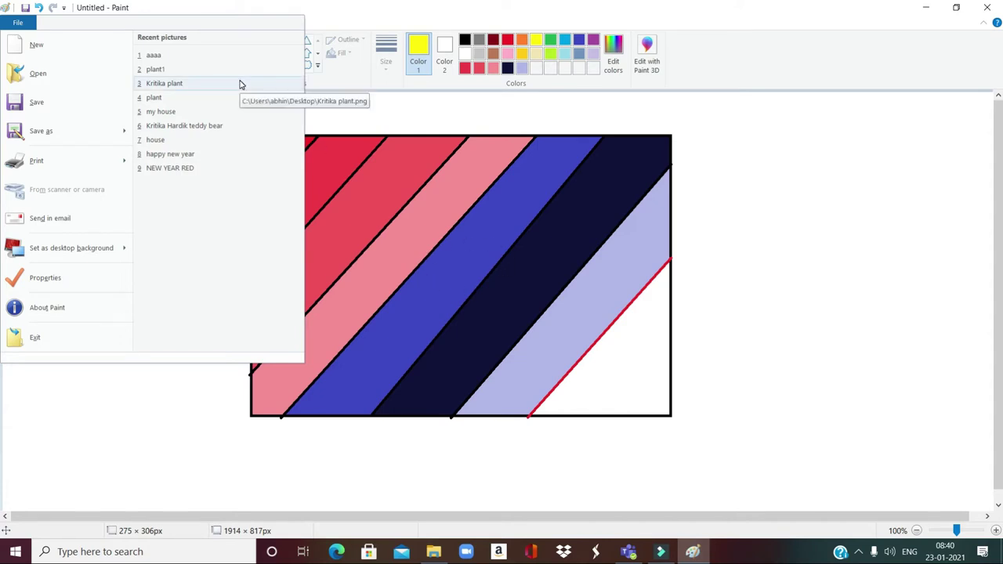
left_click(31, 44)
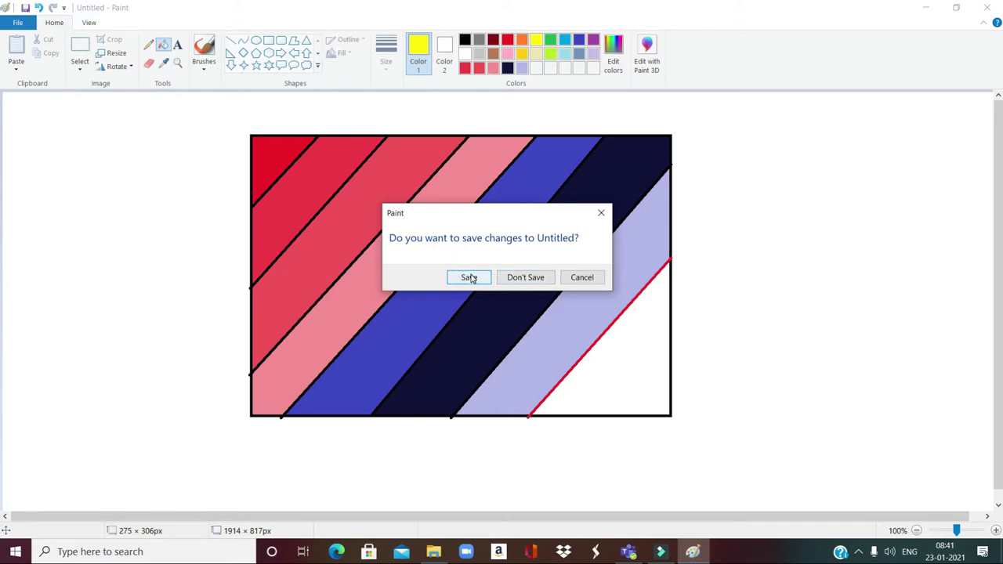
left_click(519, 279)
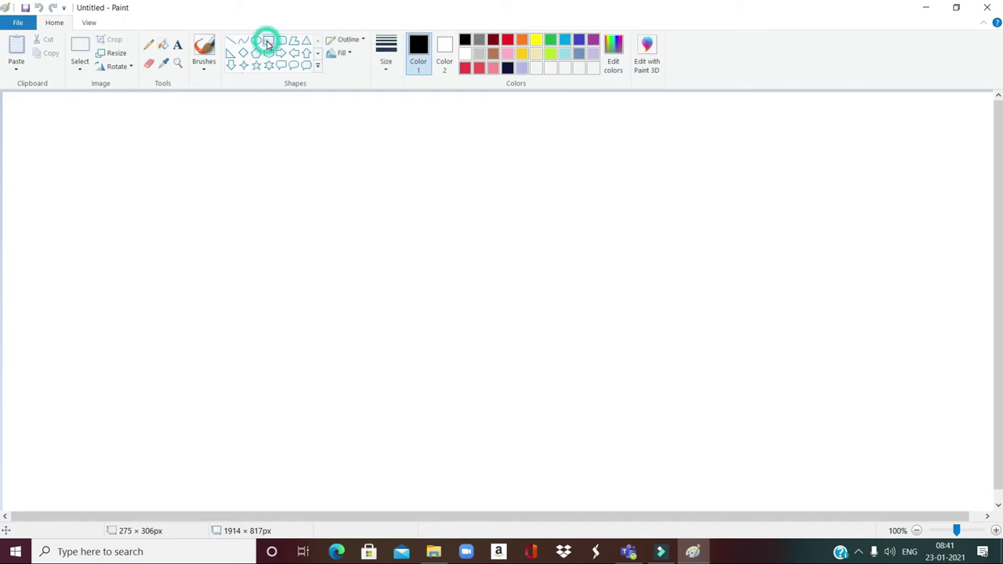
Draw a black rectangle outline about 1611 × 746 px that nearly fills the visible canvas.
left_click(268, 40)
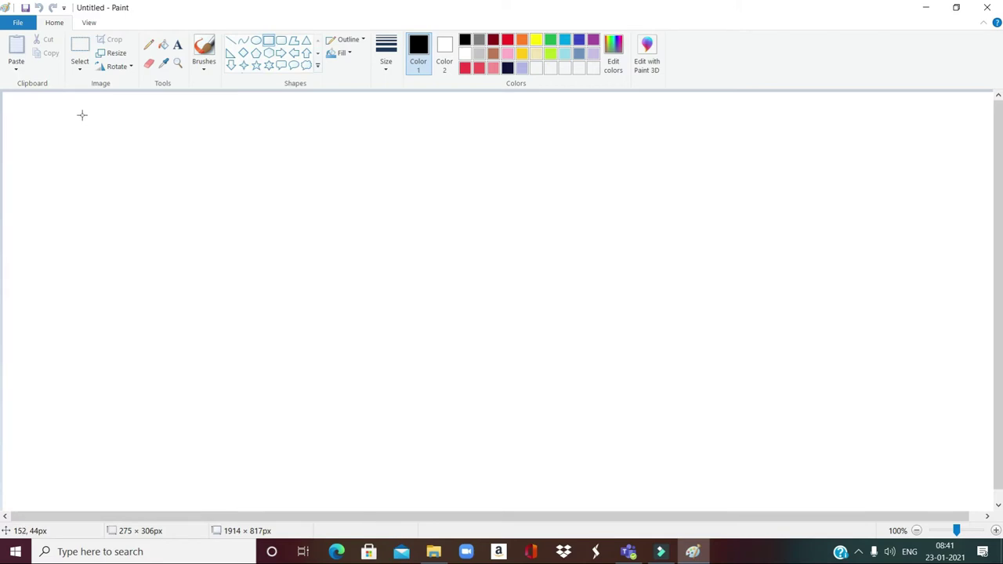
left_click_drag(82, 115, 925, 506)
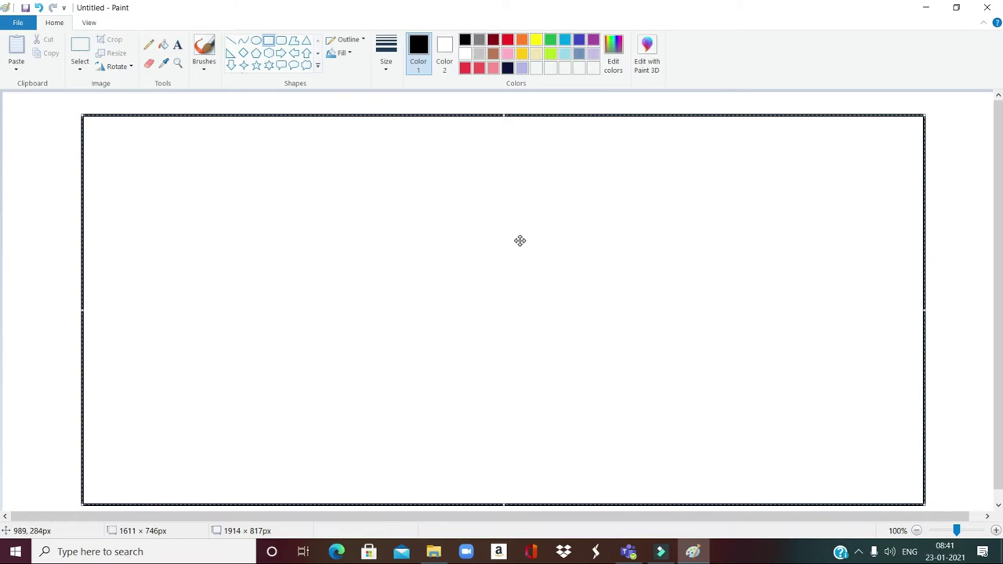
left_click(520, 240)
left_click(520, 239)
left_click(951, 137)
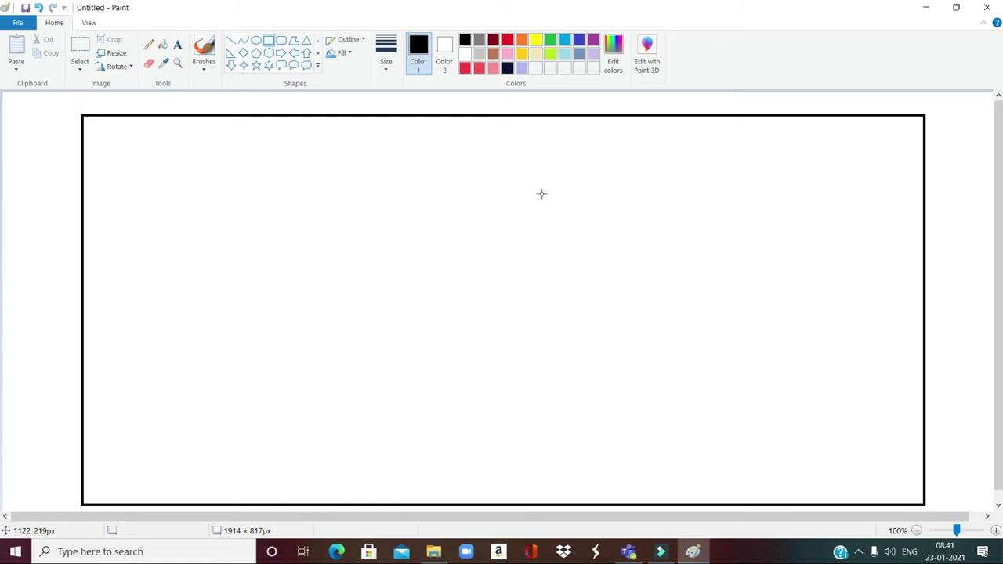
Draw a black horizontal line about 1613 px long across the rectangle, roughly a third of the way down.
left_click(232, 43)
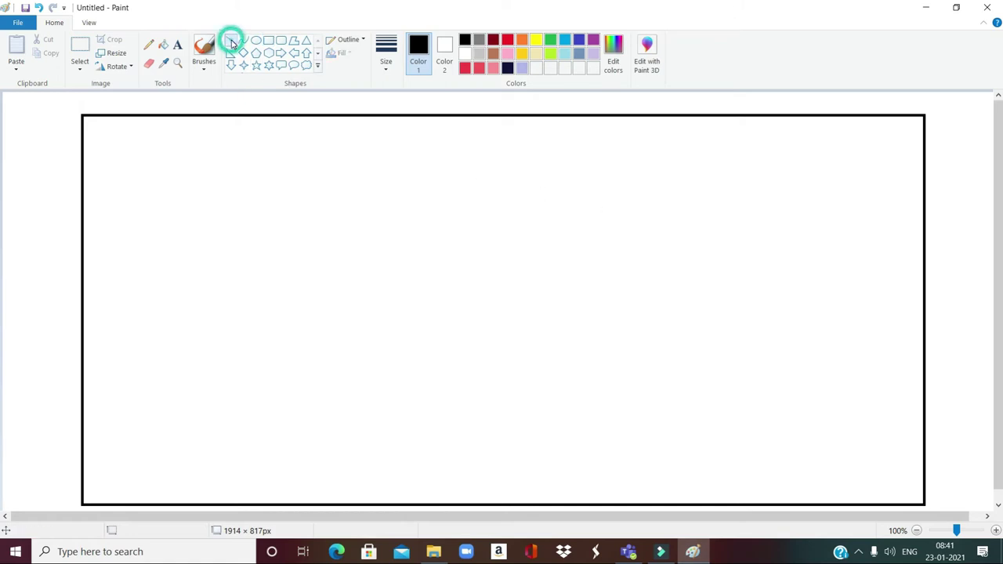
left_click(81, 244)
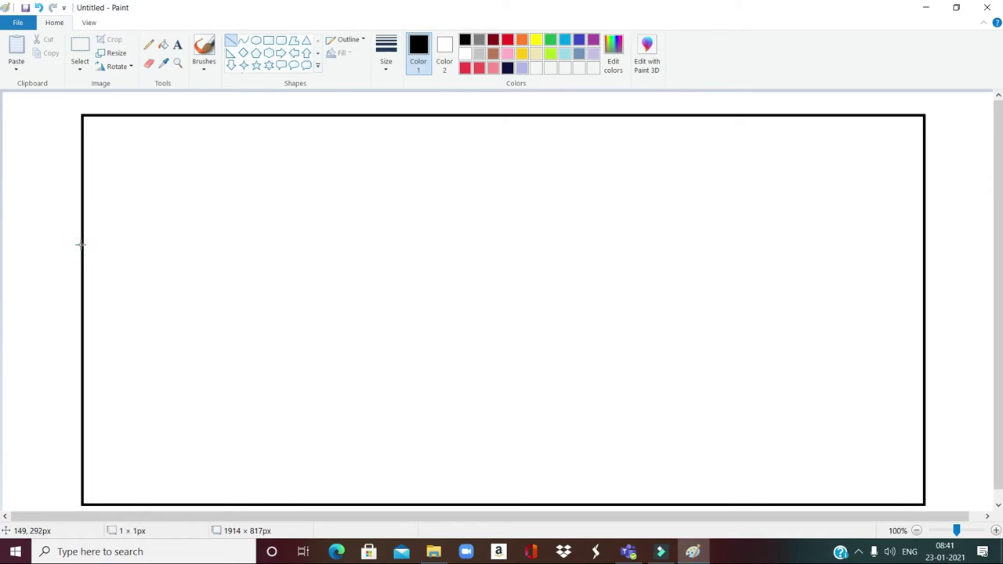
left_click_drag(81, 245, 923, 246)
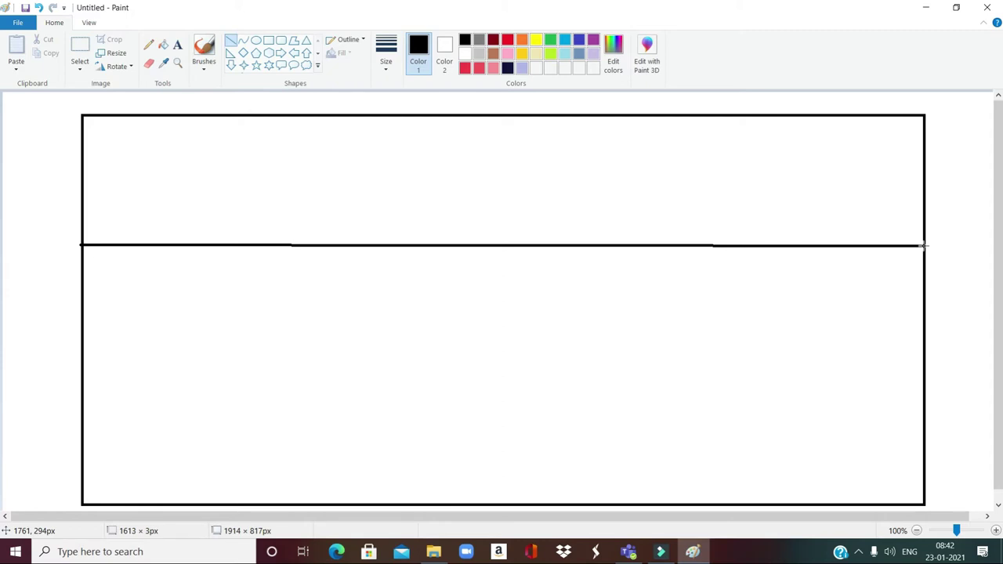
left_click_drag(923, 245, 923, 245)
left_click(523, 40)
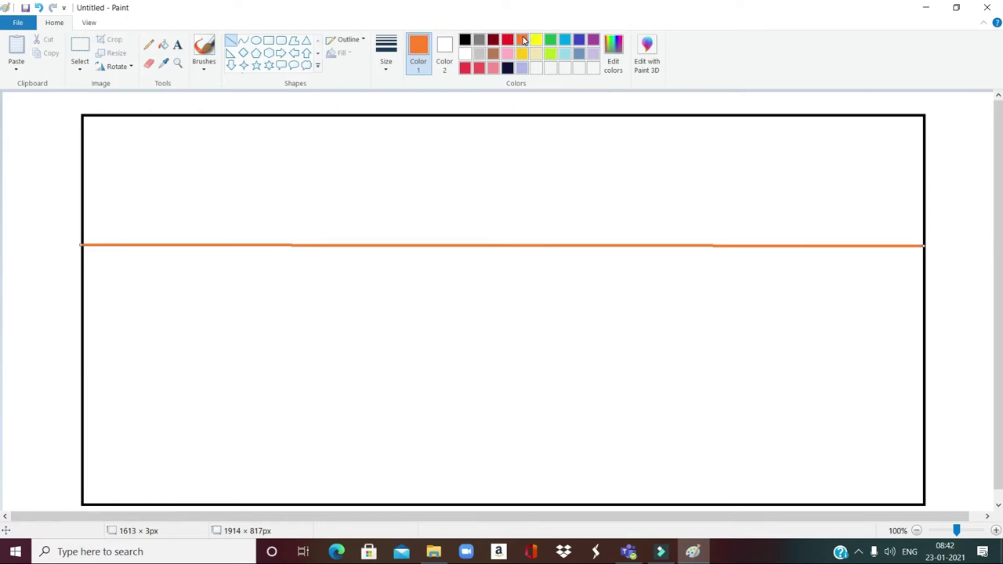
left_click(465, 40)
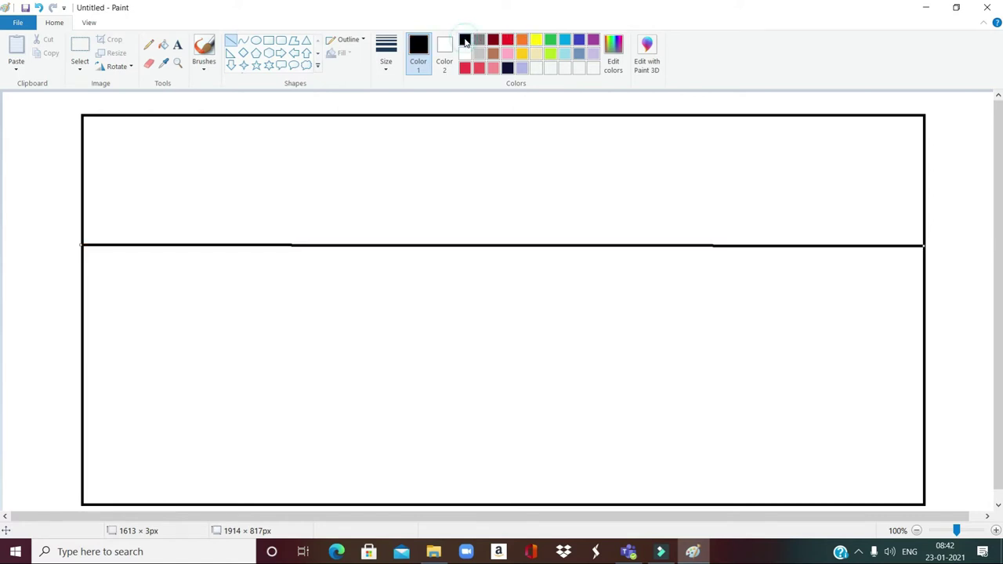
Fill the areas above and below the horizontal line with the palette's orange.
left_click(522, 43)
left_click(163, 46)
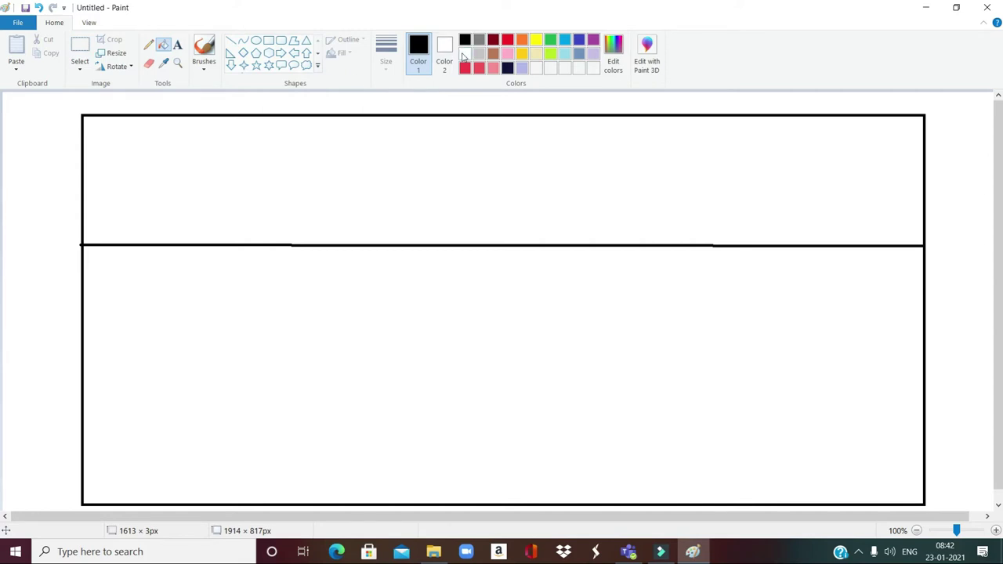
left_click(520, 42)
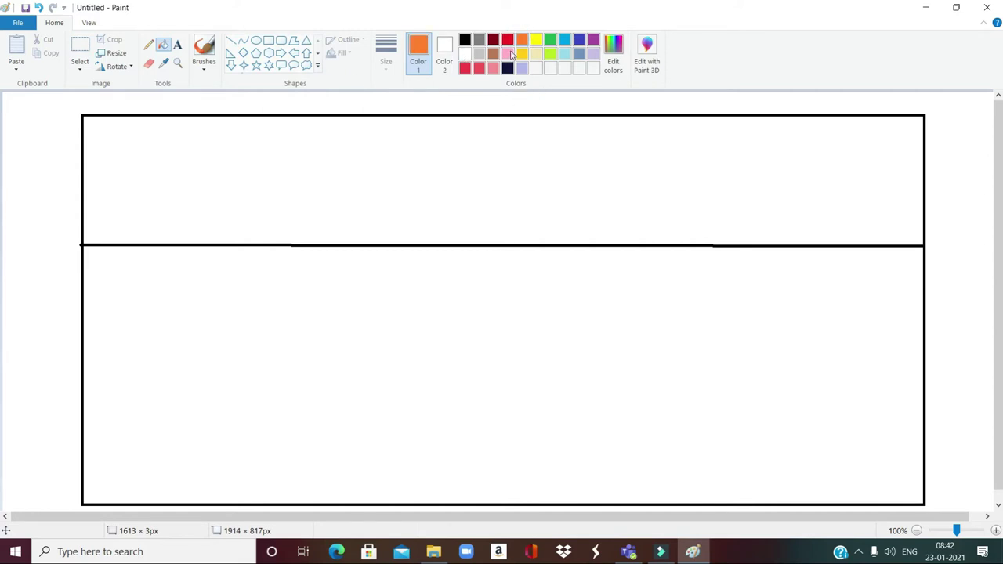
left_click(385, 149)
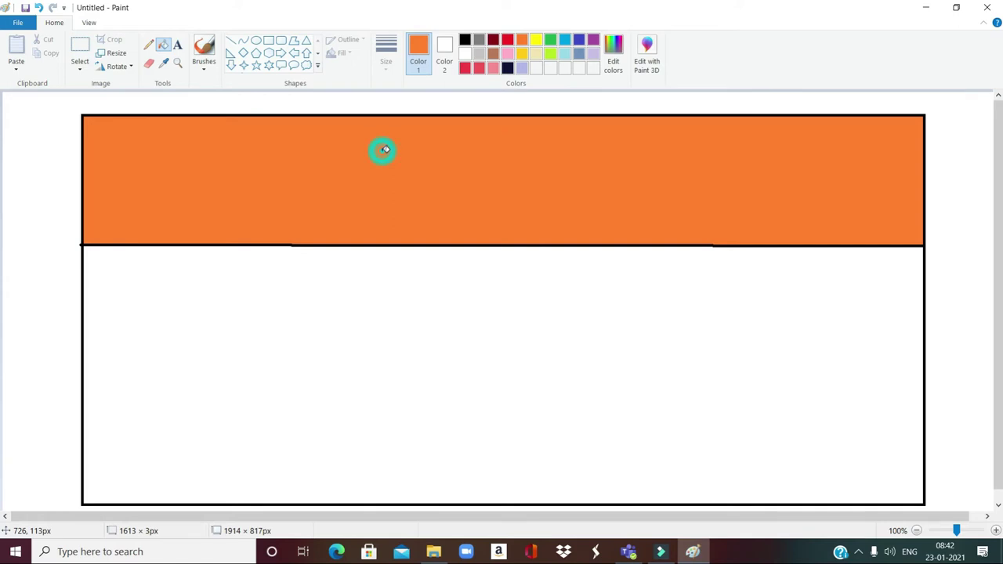
left_click(357, 296)
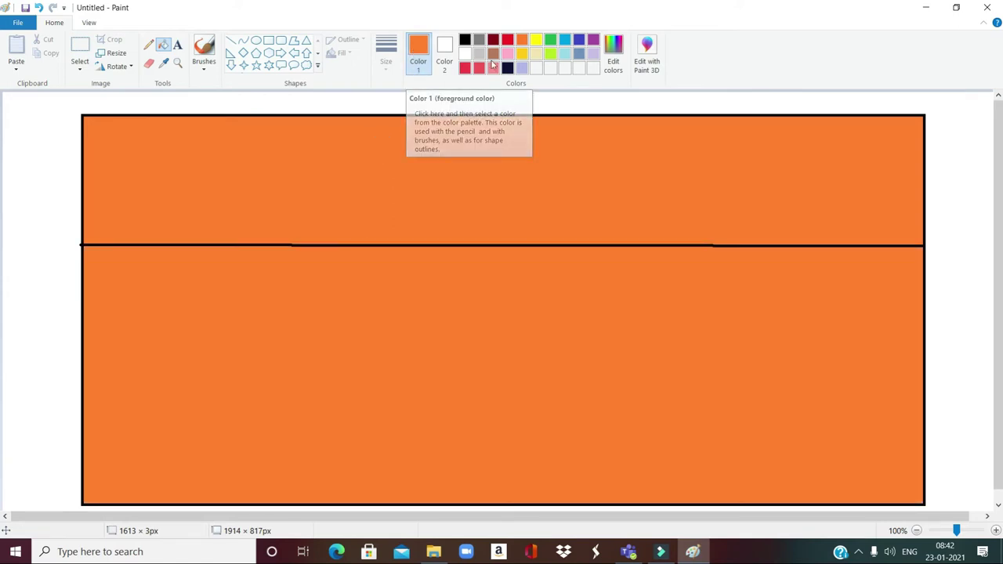
Darken the orange to luminance 111 and refill both areas of the rectangle with the resulting shade.
left_click(613, 51)
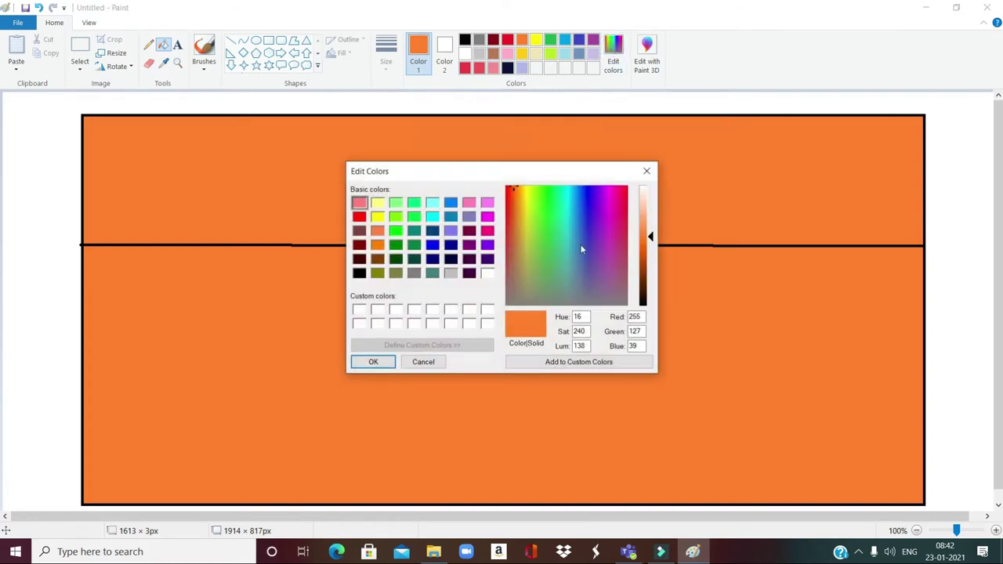
left_click(643, 247)
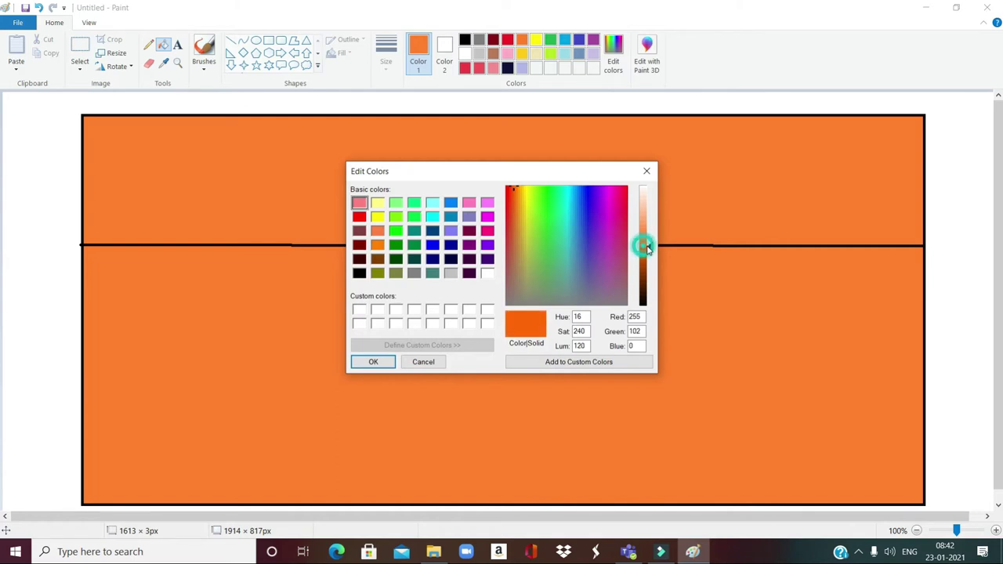
left_click(648, 265)
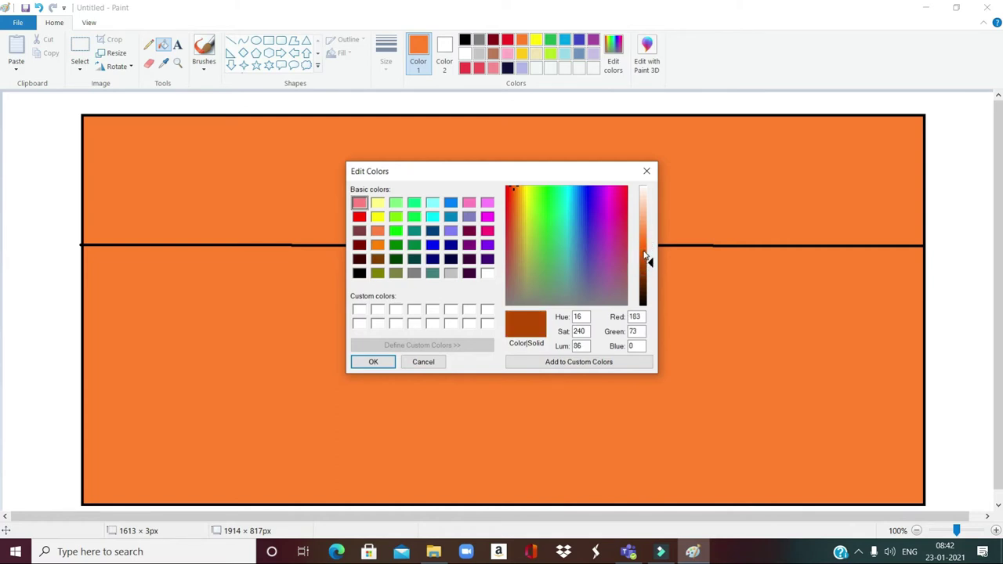
left_click(646, 253)
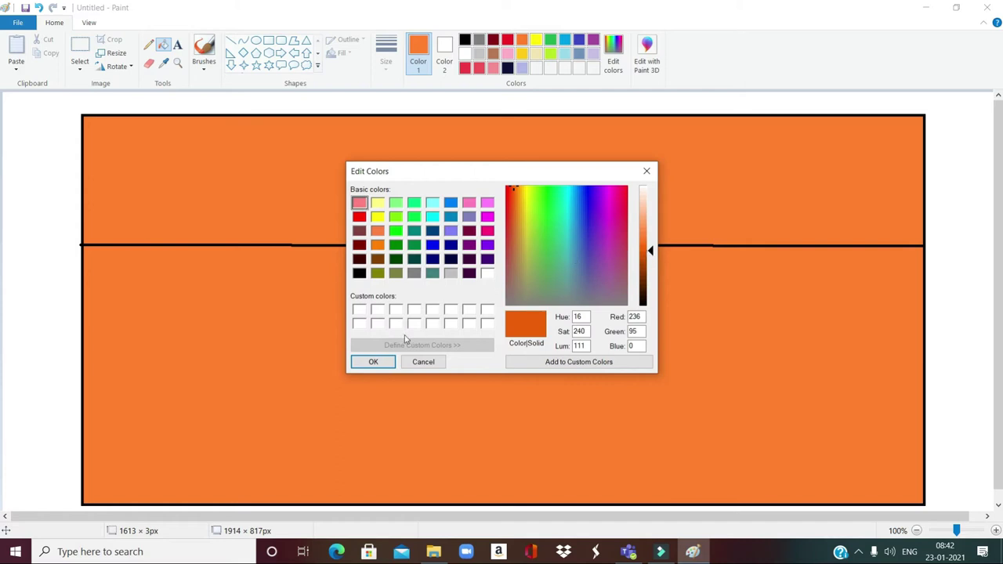
left_click(375, 360)
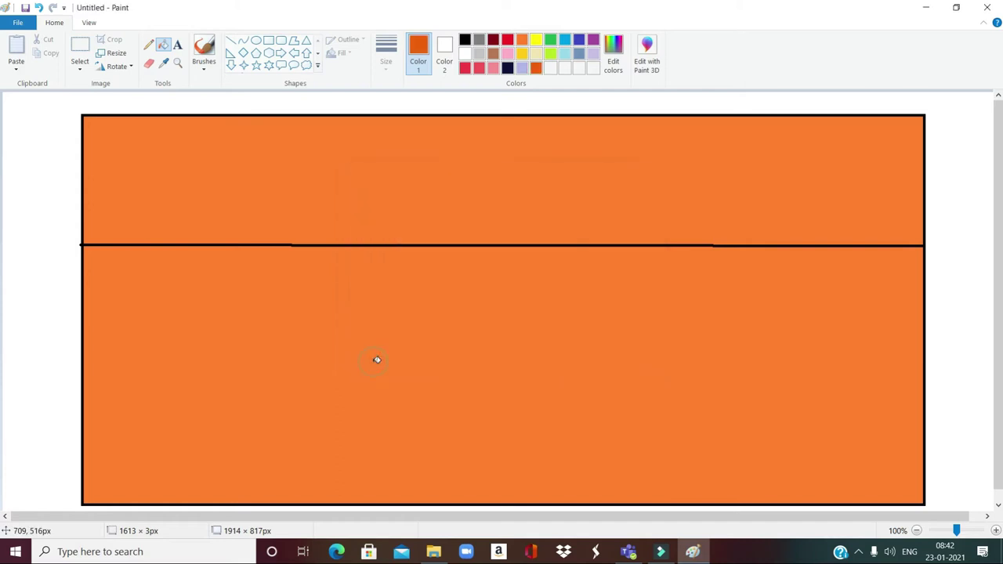
left_click(390, 197)
left_click(361, 279)
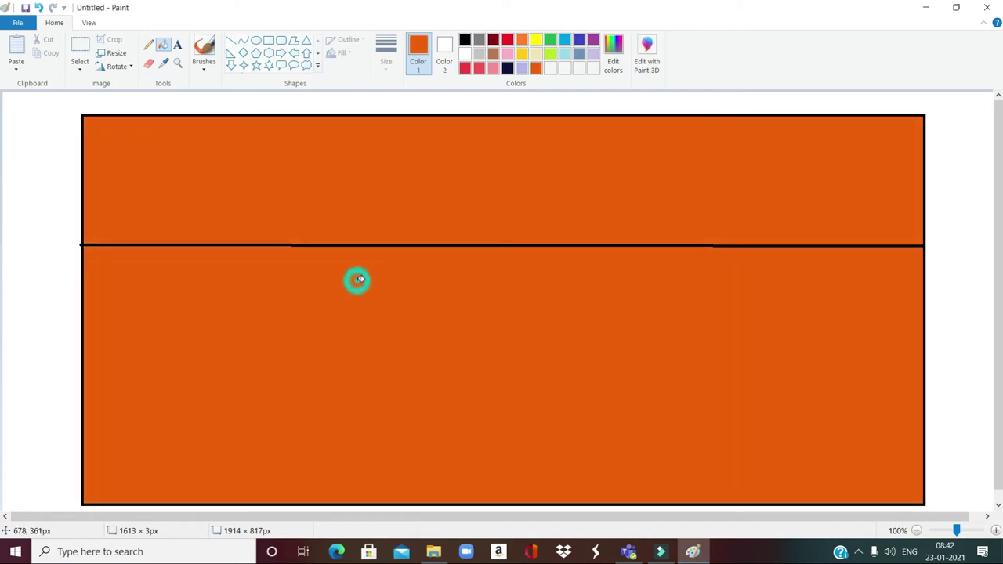
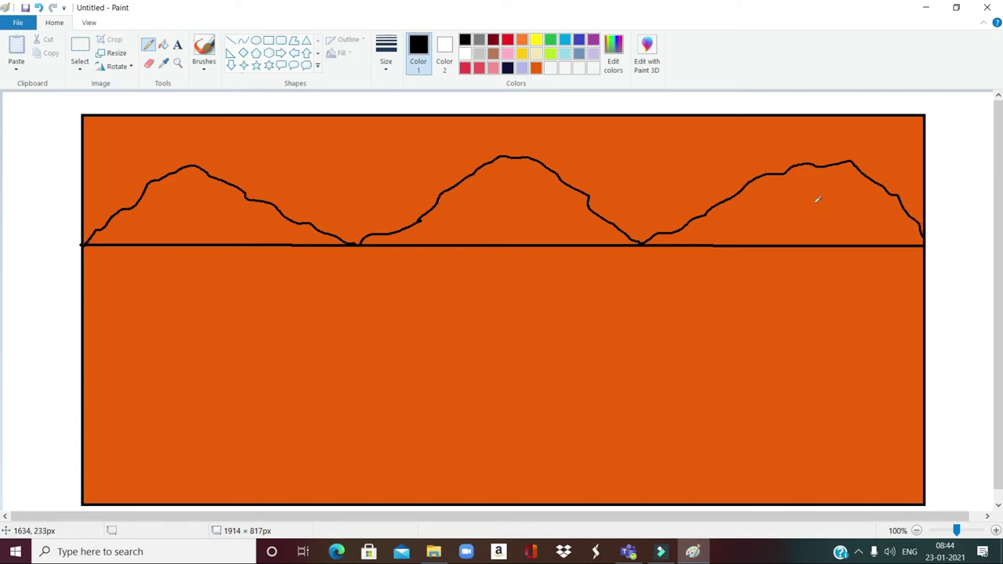
Fill the three mountain outlines above the horizontal line with black.
left_click(164, 47)
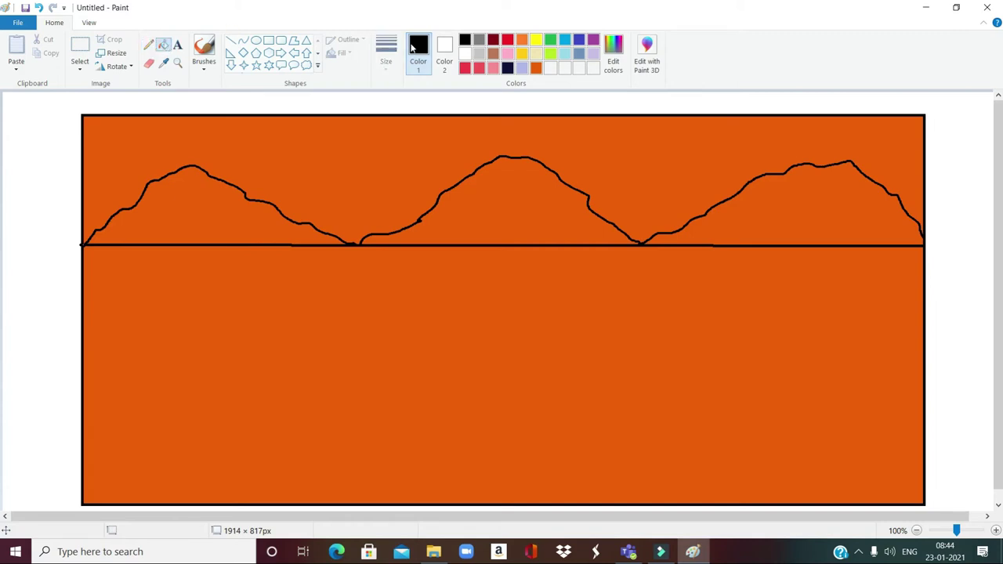
left_click(182, 194)
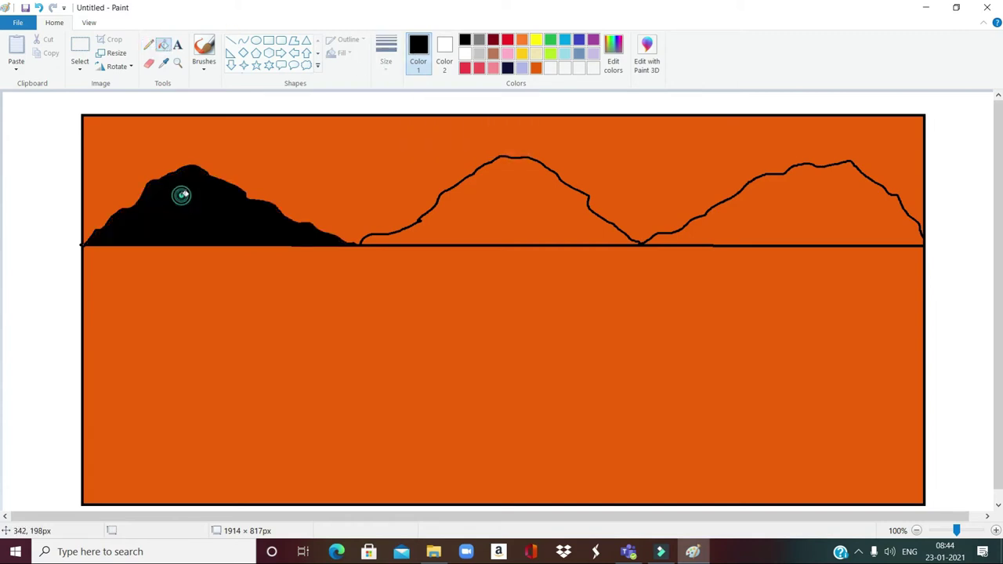
left_click(512, 202)
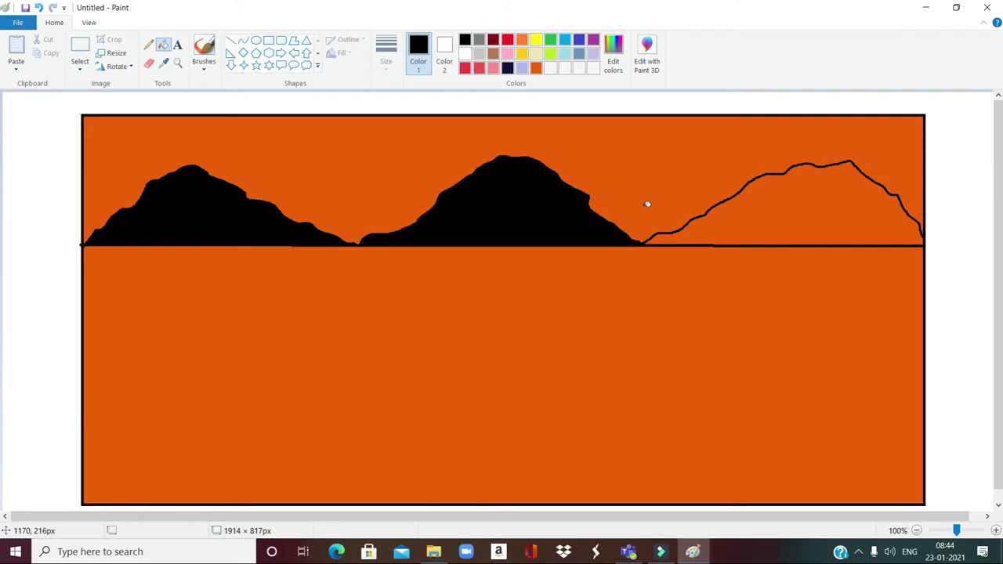
left_click(786, 207)
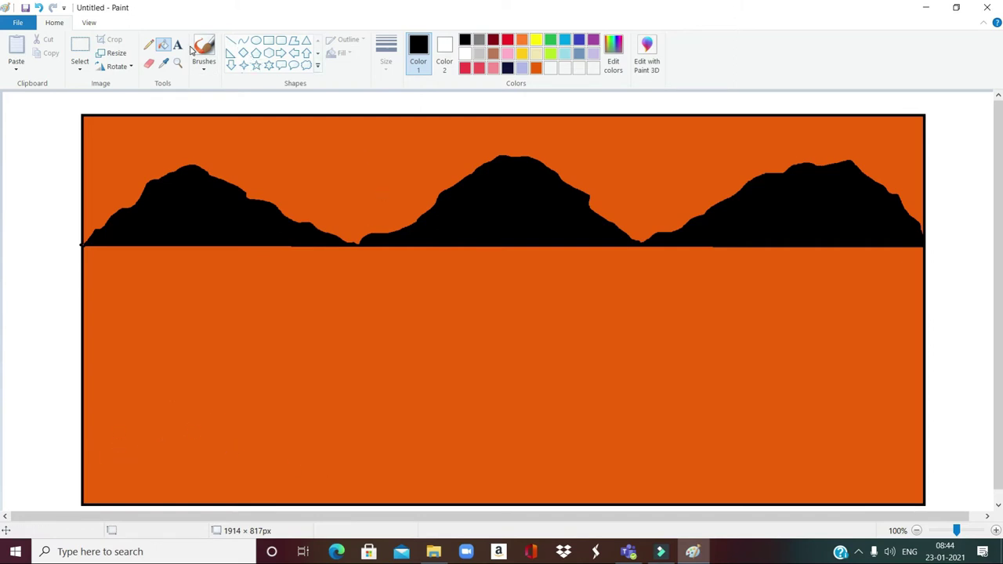
Draw a wavy black Pencil line from the rectangle's lower left edge down to the middle of its bottom edge.
left_click(148, 45)
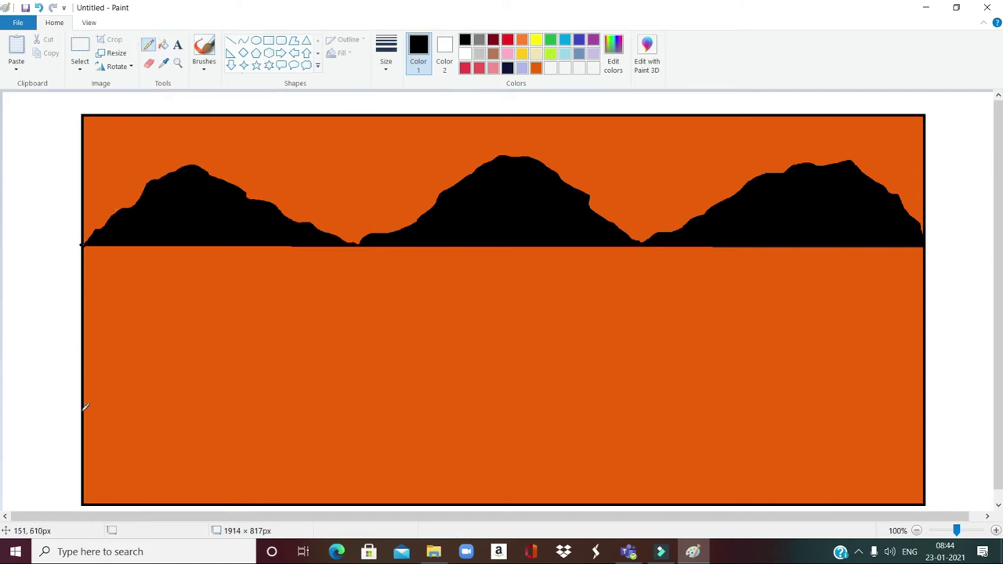
mouse_move(81, 409)
left_mouse_down()
mouse_move(146, 409)
mouse_move(241, 443)
mouse_move(322, 432)
mouse_move(539, 479)
mouse_move(587, 501)
left_mouse_up()
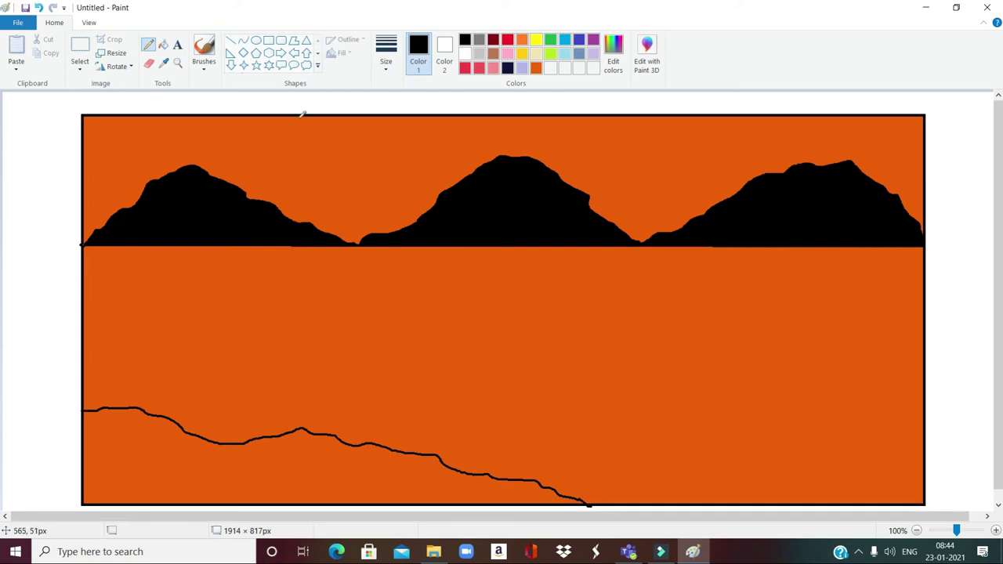
Fill the ground area below the wavy line in the rectangle's lower left corner with black.
left_click(163, 45)
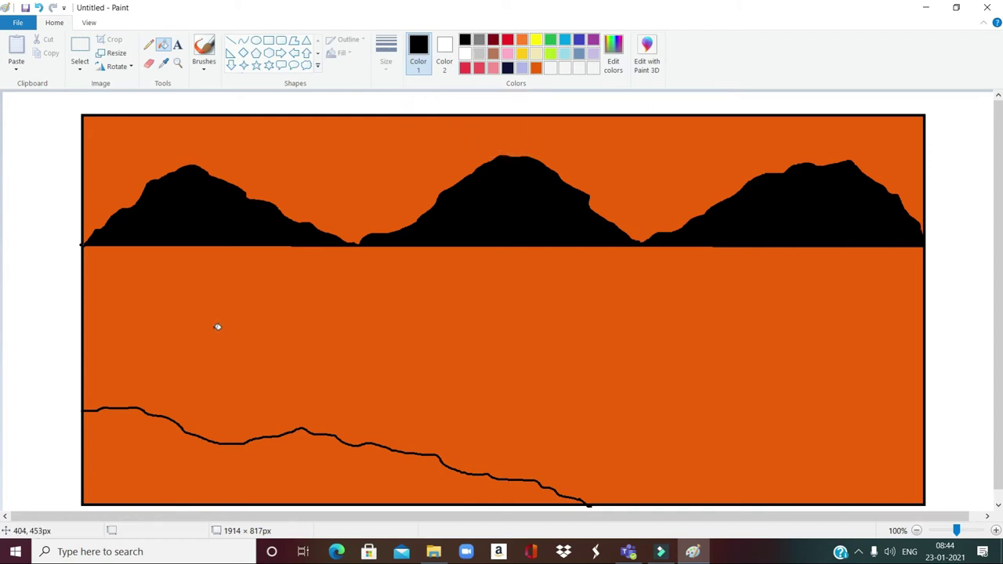
left_click(147, 432)
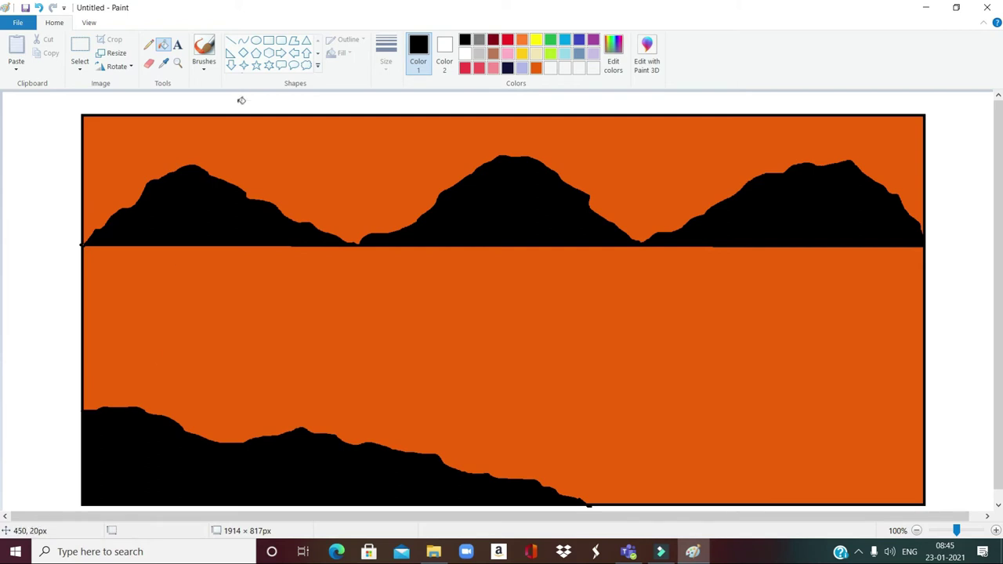
Draw a yellow circle of about 77 × 74 px in the sky between the left and middle mountains and fill it with yellow.
left_click(257, 41)
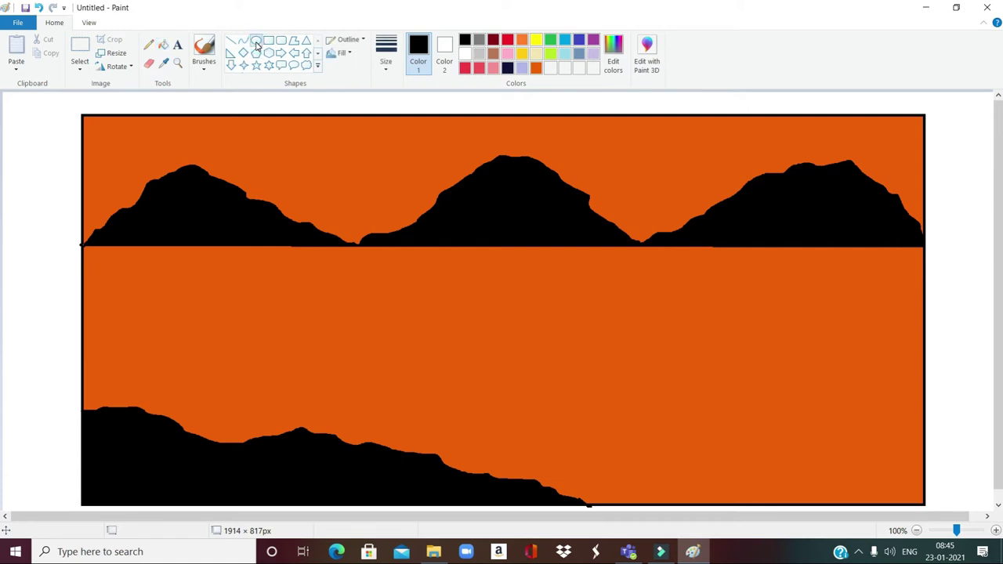
left_click(536, 41)
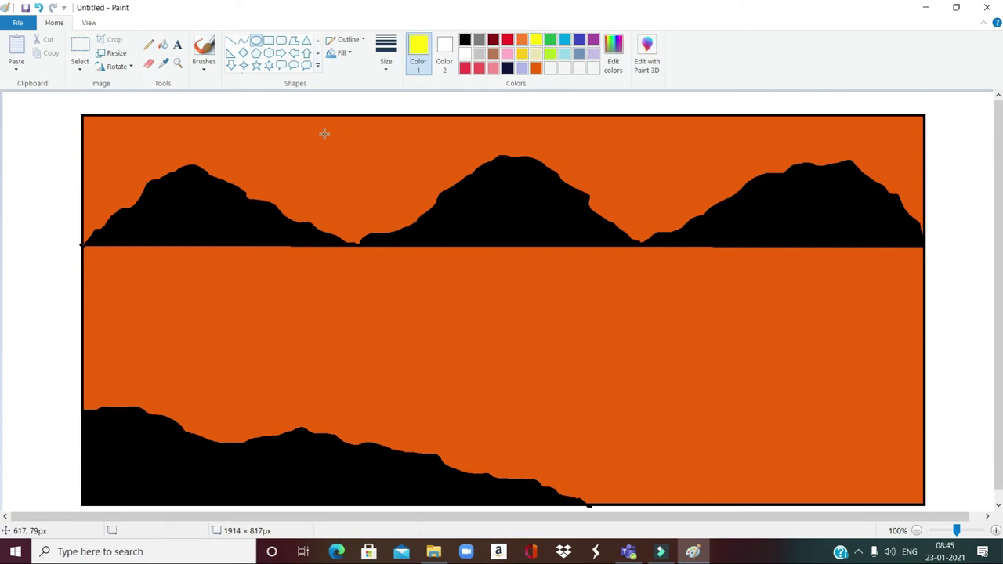
left_click_drag(322, 134, 350, 182)
left_click(342, 152)
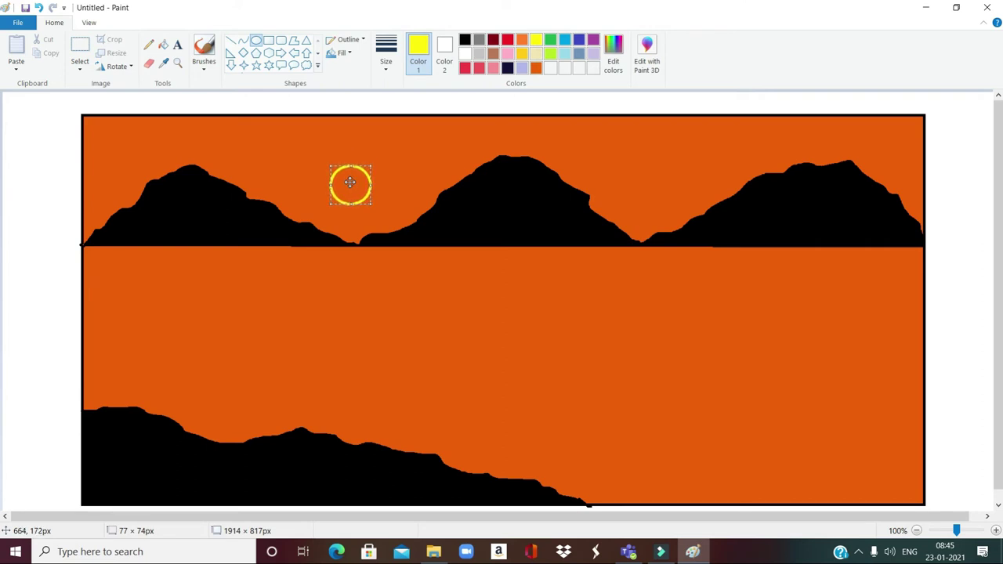
left_click(395, 151)
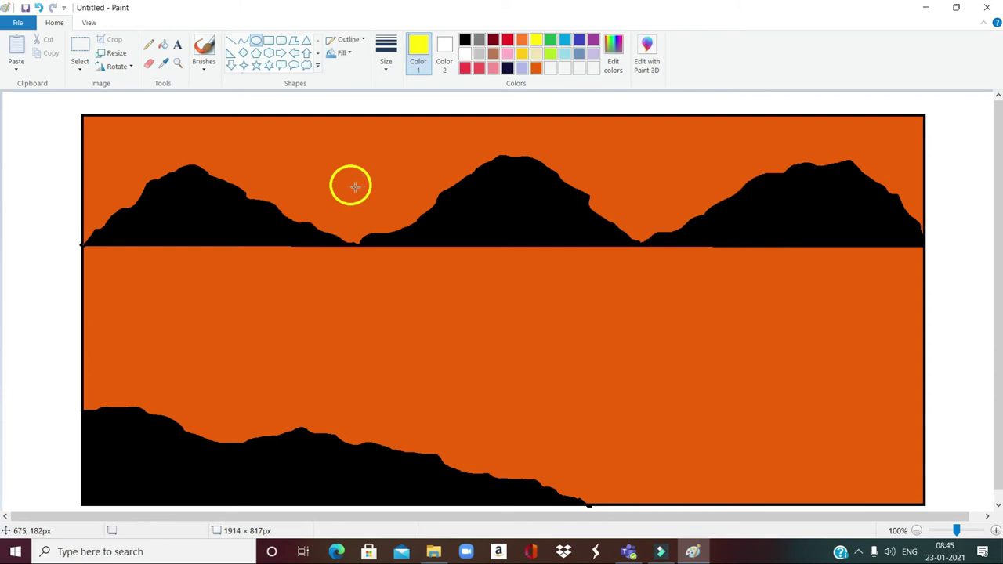
left_click(163, 47)
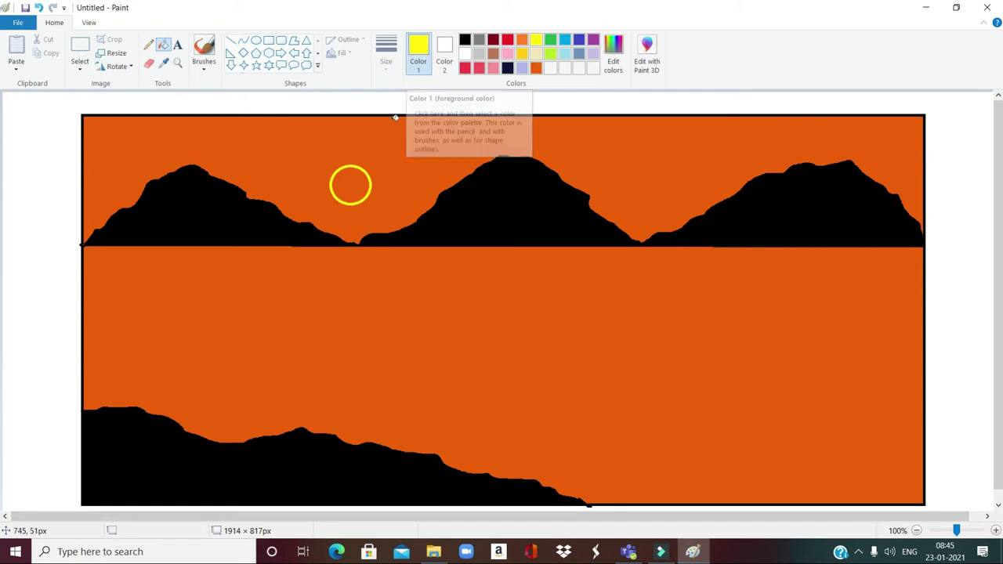
left_click(356, 180)
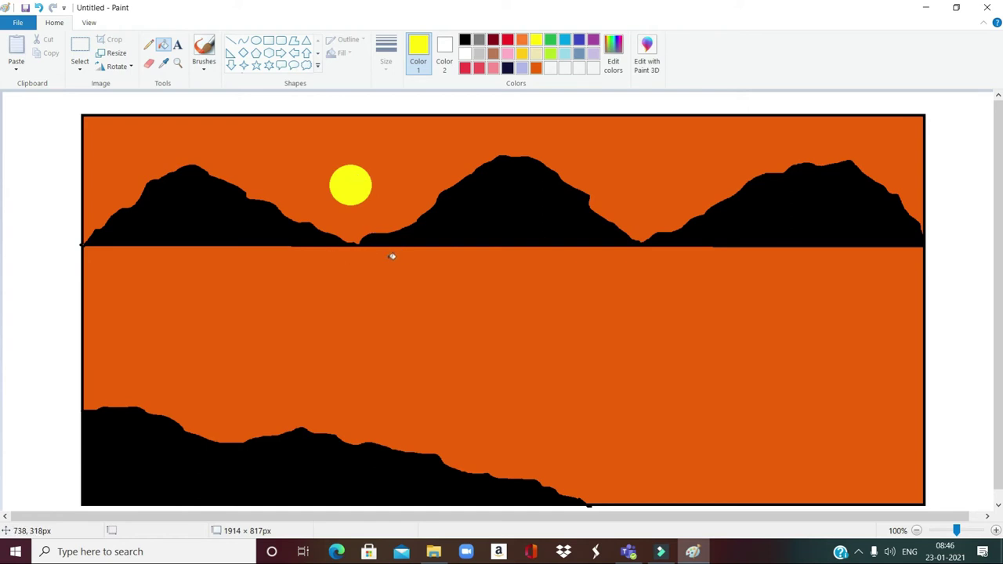
Draw a yellow zigzag Pencil reflection under the sun, starting just below the horizon and widest in its middle.
left_click(148, 47)
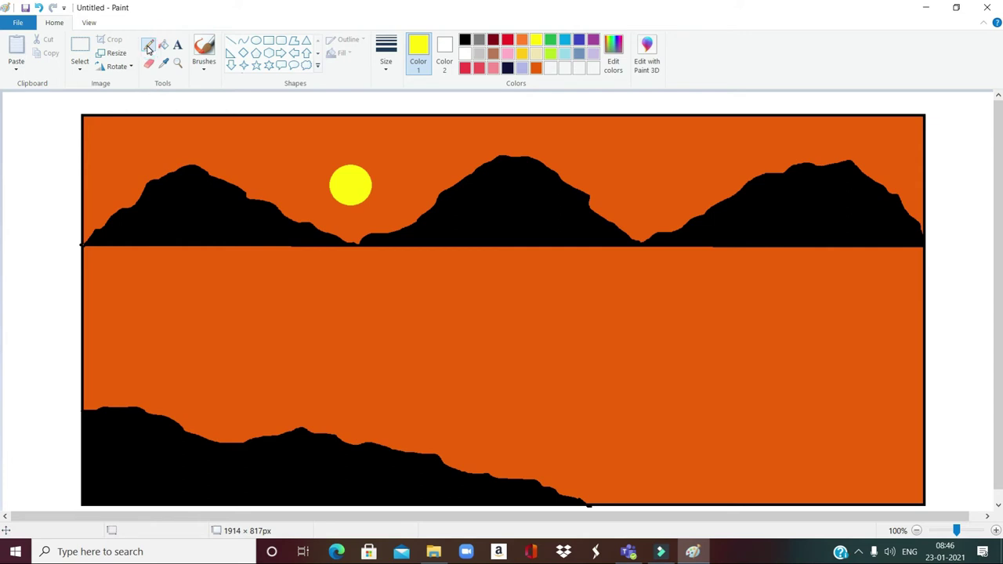
left_click(417, 62)
left_click(205, 70)
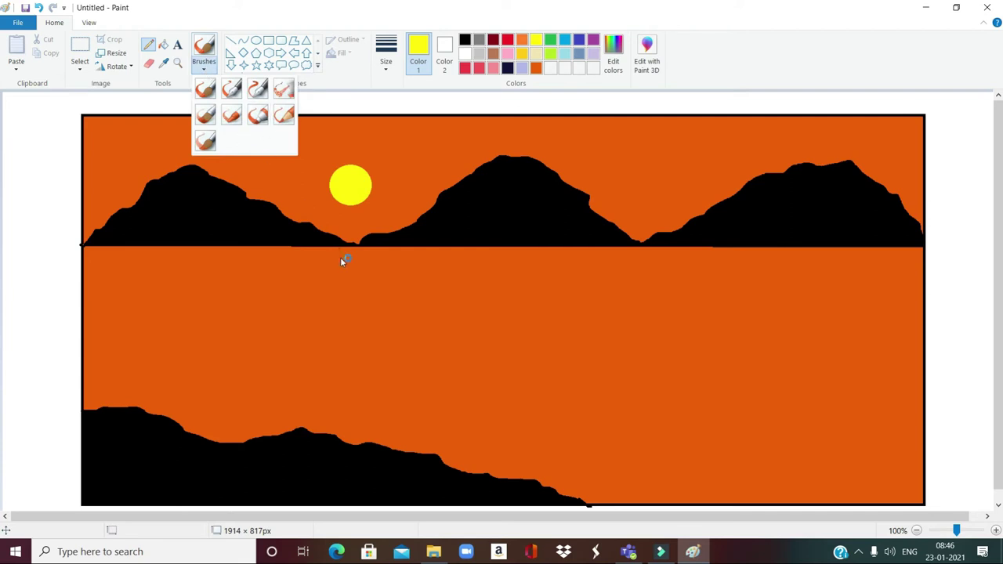
left_click(354, 84)
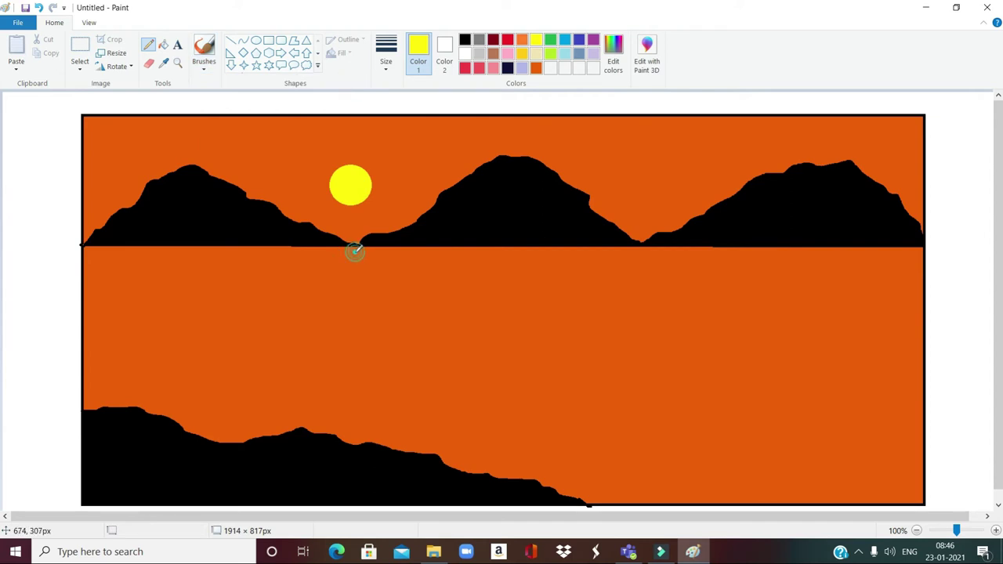
mouse_move(354, 258)
left_mouse_down()
mouse_move(378, 265)
mouse_move(349, 266)
mouse_move(389, 280)
mouse_move(329, 292)
mouse_move(392, 293)
mouse_move(336, 301)
mouse_move(354, 290)
mouse_move(387, 293)
mouse_move(351, 302)
mouse_move(367, 318)
mouse_move(354, 321)
mouse_move(383, 308)
mouse_move(365, 308)
mouse_move(414, 298)
mouse_move(333, 309)
mouse_move(368, 315)
mouse_move(350, 317)
mouse_move(363, 348)
left_mouse_up()
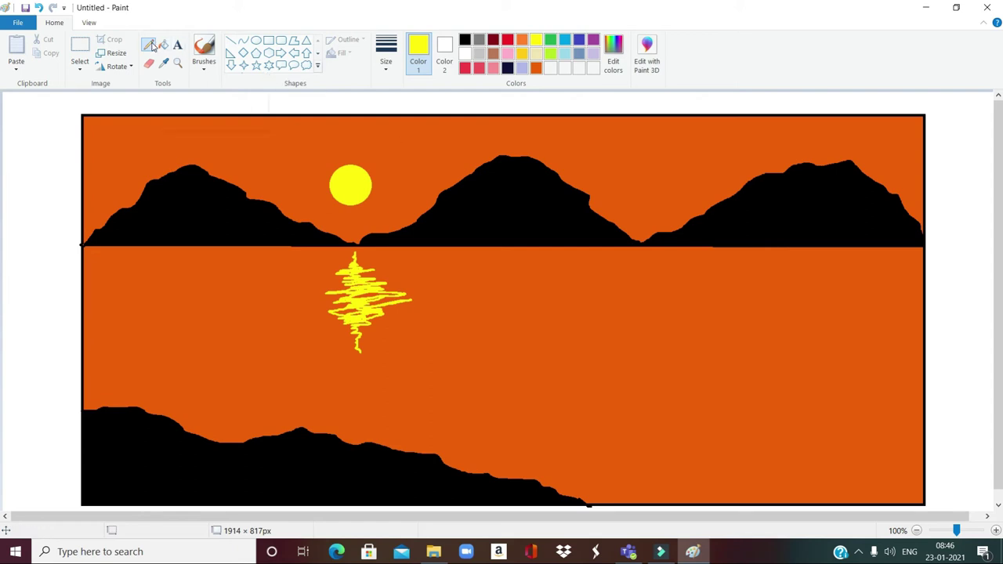
Draw a black Pencil tree with a thickened trunk and scribbled foliage between the middle and right mountains.
left_click(152, 48)
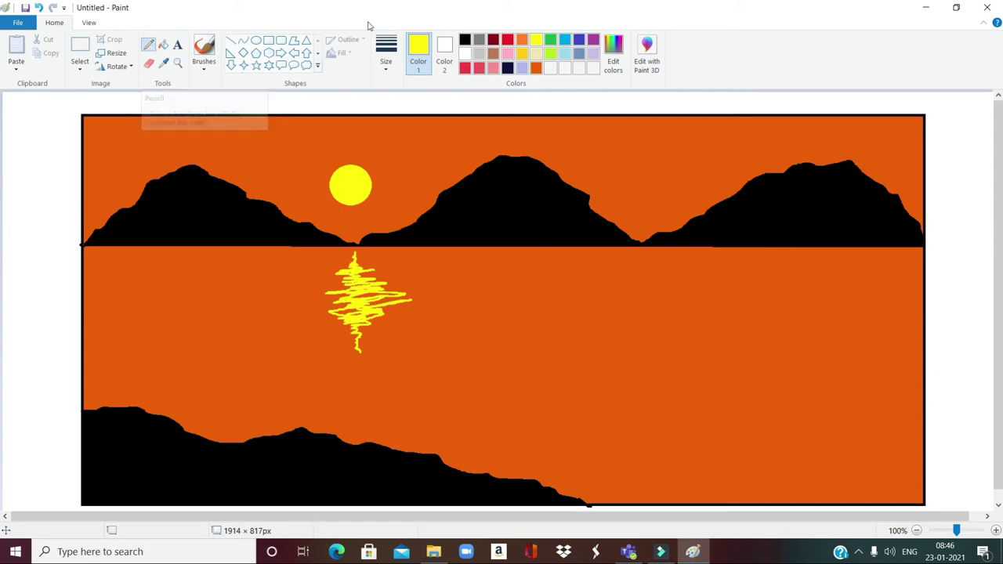
left_click(464, 40)
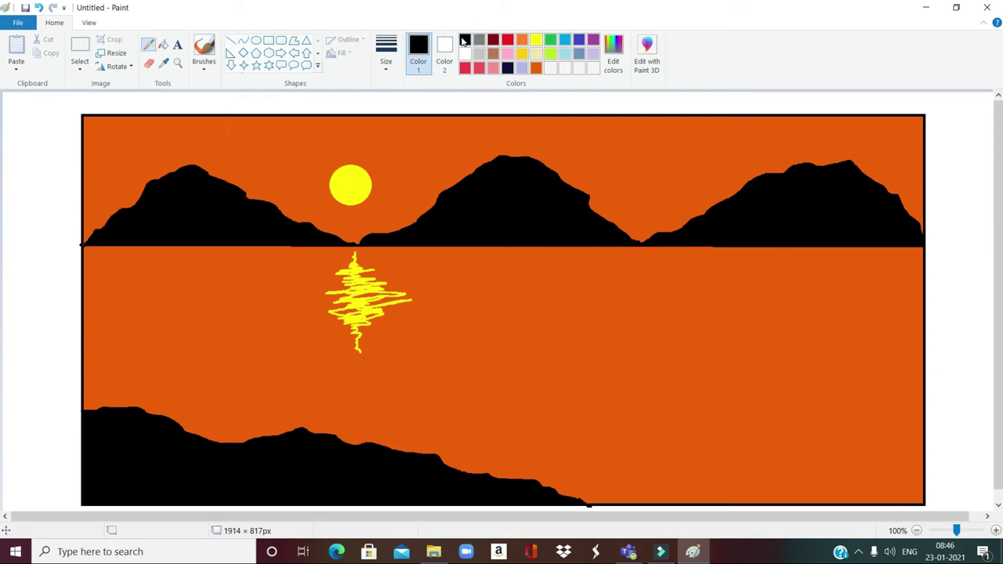
left_click(650, 165)
left_click_drag(650, 167, 650, 231)
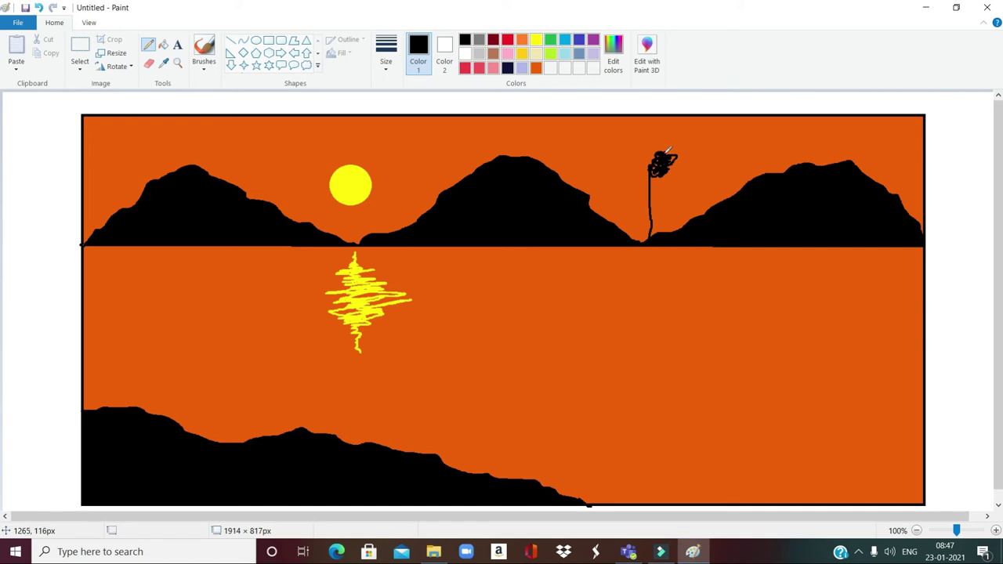
left_click_drag(666, 151, 671, 147)
mouse_move(629, 165)
left_mouse_down()
mouse_move(645, 184)
mouse_move(645, 164)
mouse_move(663, 167)
mouse_move(642, 144)
mouse_move(656, 149)
mouse_move(653, 173)
mouse_move(669, 162)
mouse_move(662, 180)
mouse_move(672, 167)
mouse_move(670, 178)
mouse_move(693, 180)
mouse_move(660, 177)
mouse_move(619, 192)
mouse_move(655, 184)
mouse_move(658, 196)
mouse_move(650, 188)
mouse_move(669, 187)
mouse_move(667, 177)
mouse_move(650, 197)
mouse_move(655, 230)
left_mouse_up()
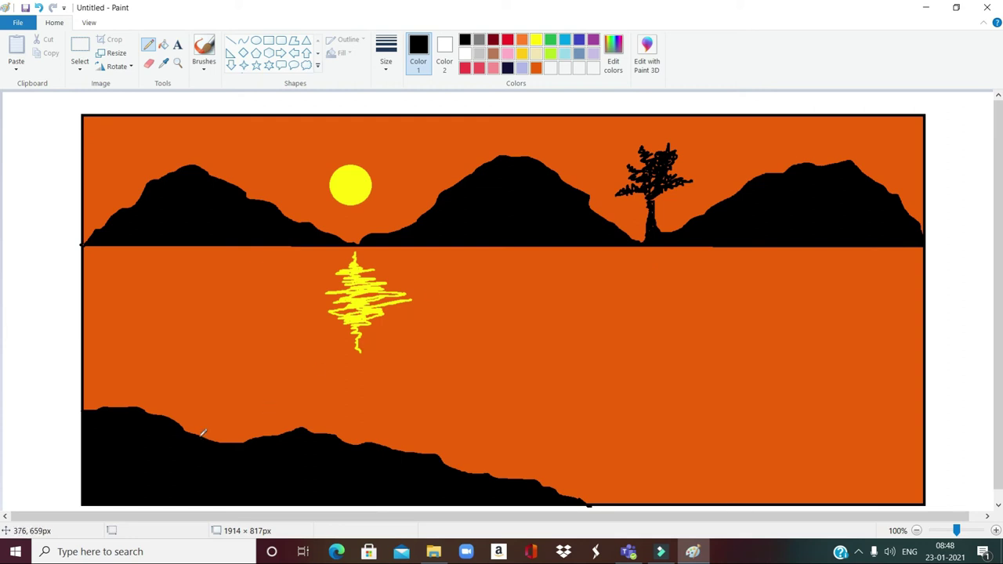
Draw a second black tree with a thick trunk and scribbled foliage on the left part of the foreground ground.
mouse_move(200, 433)
left_mouse_down()
mouse_move(199, 393)
mouse_move(243, 395)
mouse_move(236, 413)
mouse_move(205, 394)
mouse_move(229, 408)
mouse_move(232, 390)
mouse_move(190, 398)
mouse_move(171, 386)
mouse_move(192, 401)
mouse_move(201, 384)
mouse_move(185, 385)
mouse_move(197, 399)
mouse_move(206, 363)
left_mouse_up()
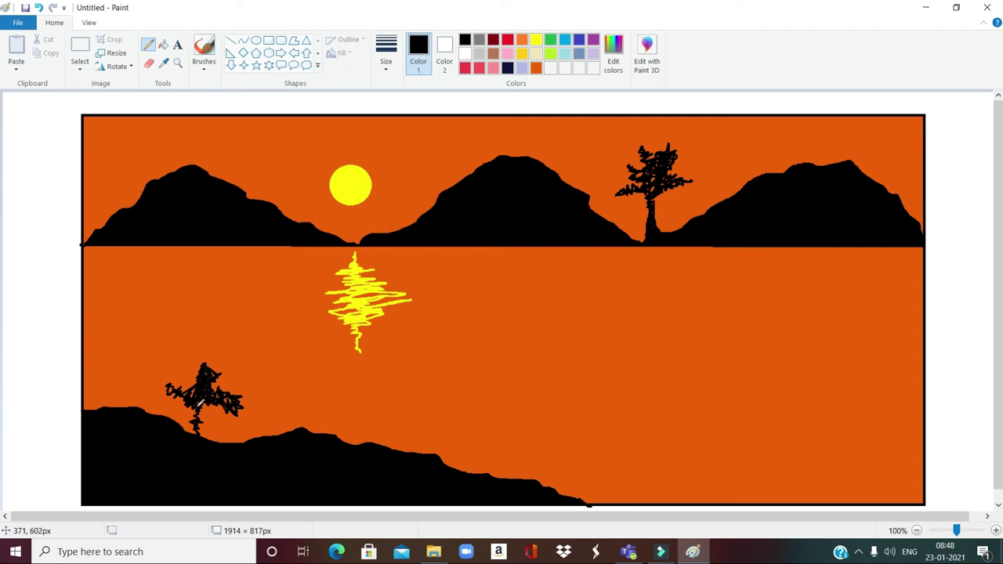
left_click_drag(201, 405, 198, 423)
mouse_move(198, 418)
left_mouse_down()
mouse_move(205, 431)
mouse_move(196, 420)
mouse_move(210, 387)
left_mouse_up()
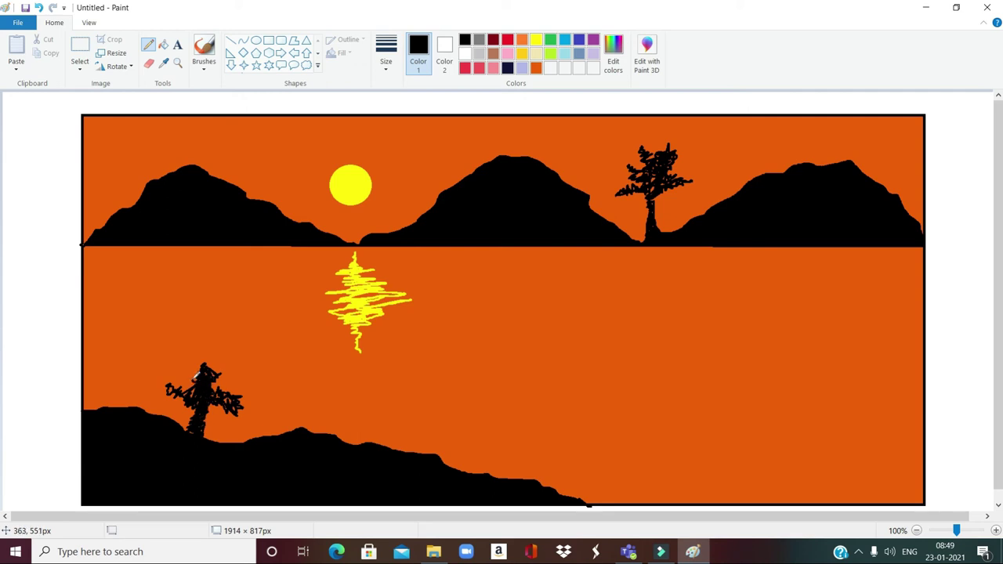
mouse_move(200, 370)
left_mouse_down()
mouse_move(214, 350)
mouse_move(204, 362)
mouse_move(216, 357)
mouse_move(227, 409)
mouse_move(169, 385)
mouse_move(215, 359)
mouse_move(229, 378)
mouse_move(209, 398)
mouse_move(205, 429)
mouse_move(233, 445)
mouse_move(215, 452)
left_mouse_up()
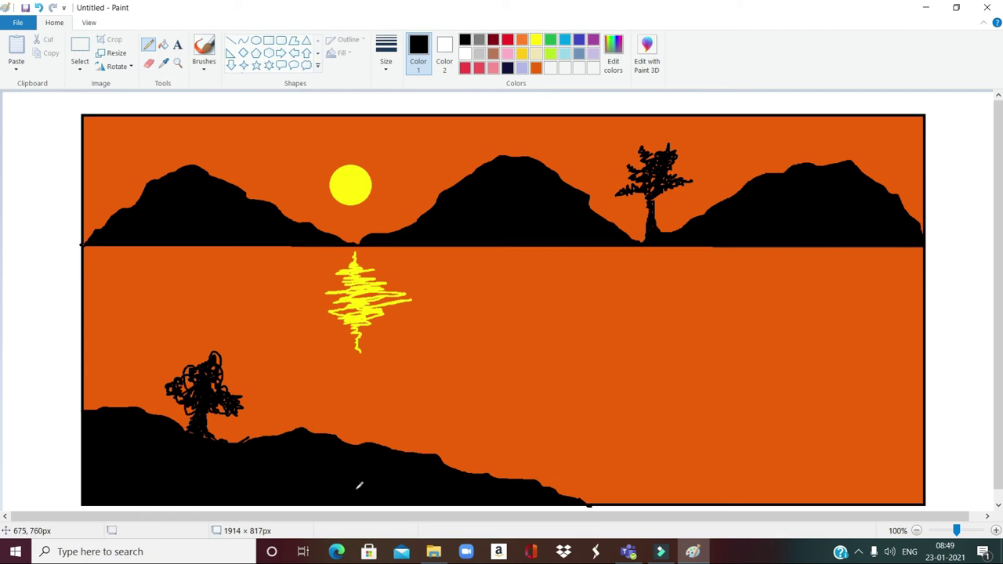
Save the picture to the Desktop as a PNG file named "painting 1".
left_click(16, 26)
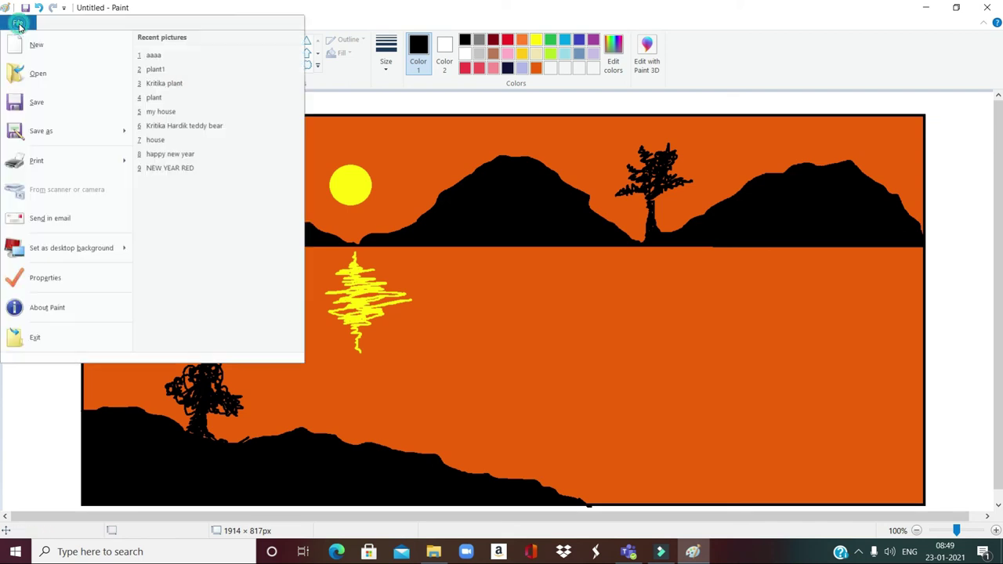
left_click(33, 101)
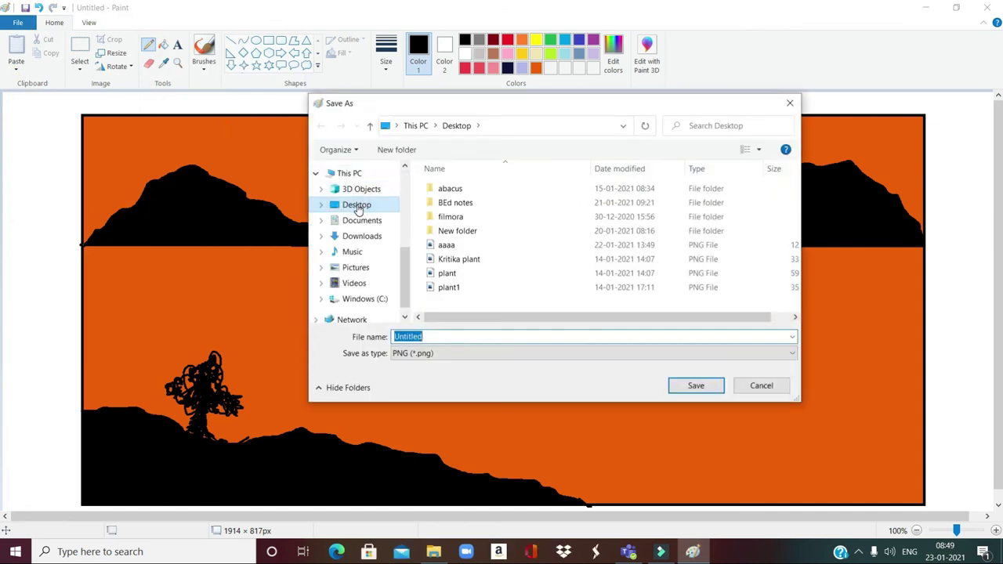
left_click(357, 206)
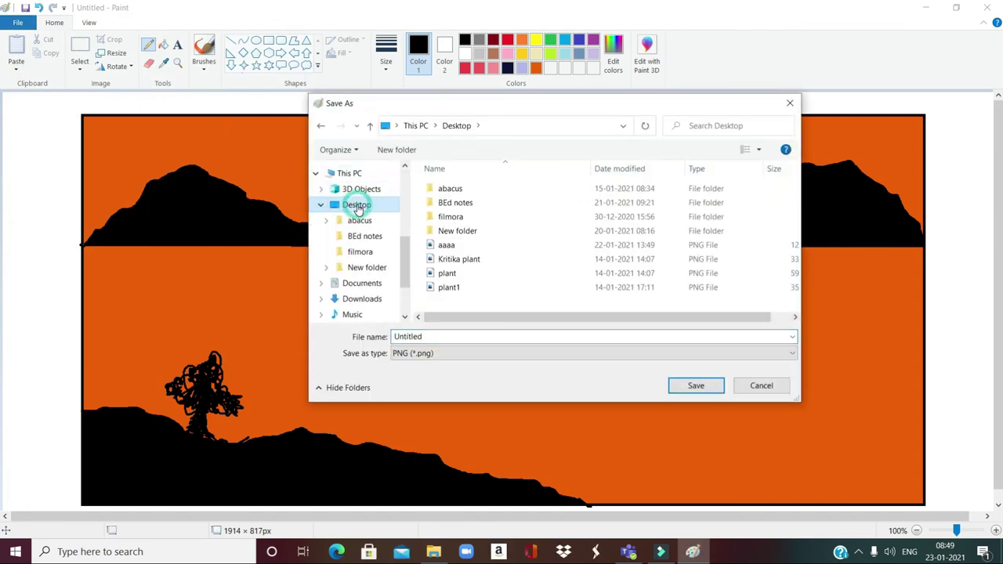
double_click(437, 336)
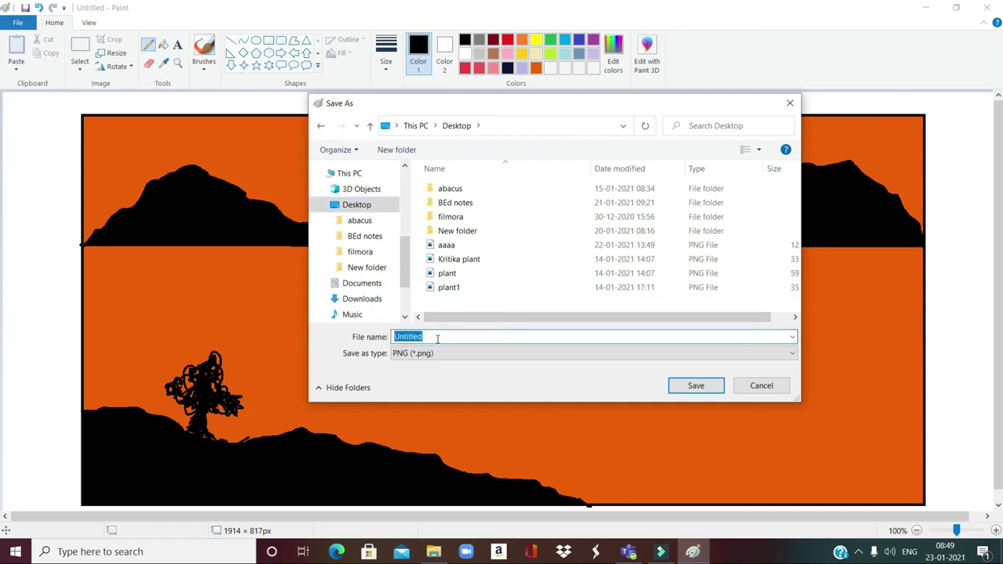
key("BackSpace")
type("paint")
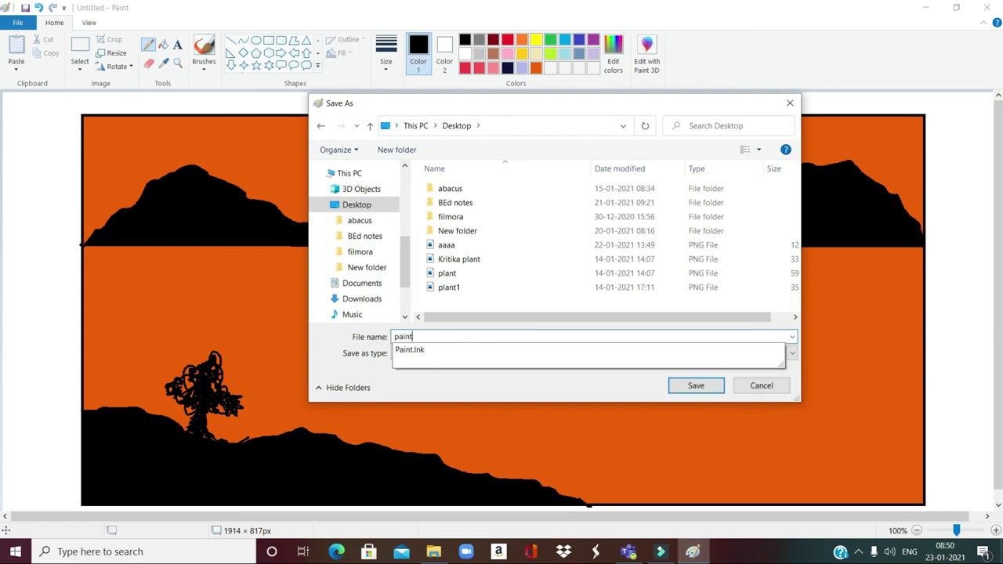
type("ing")
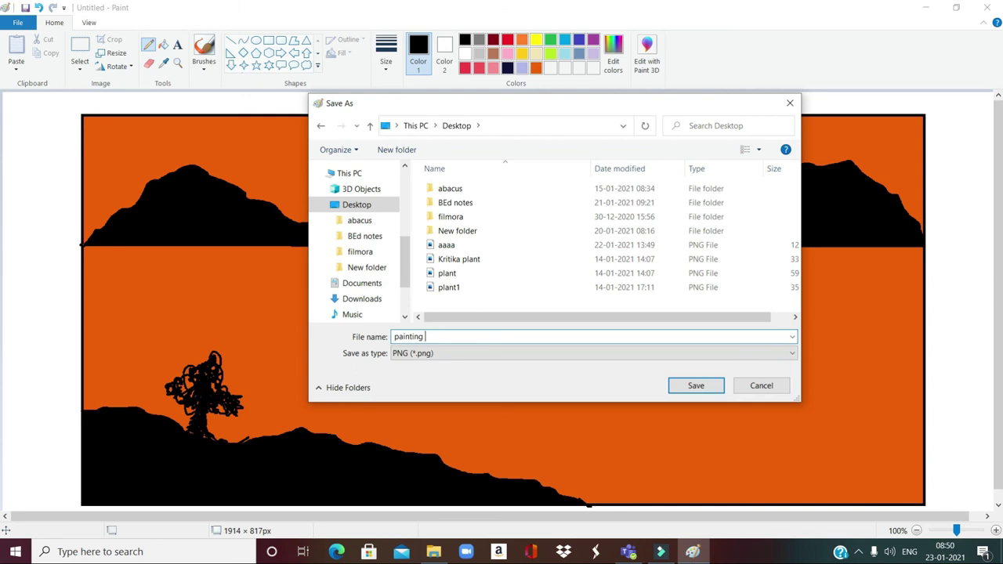
type(" 1")
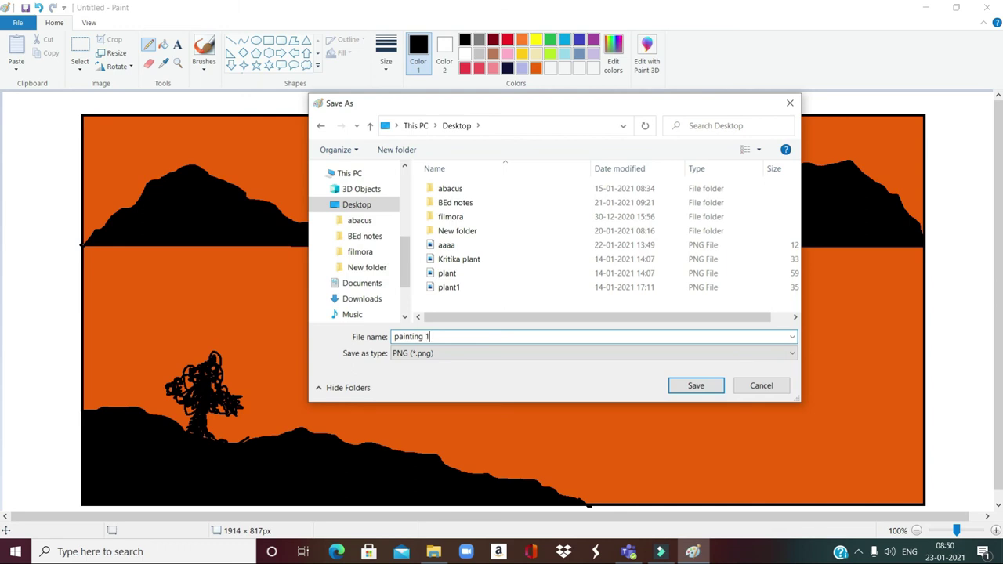
left_click(695, 385)
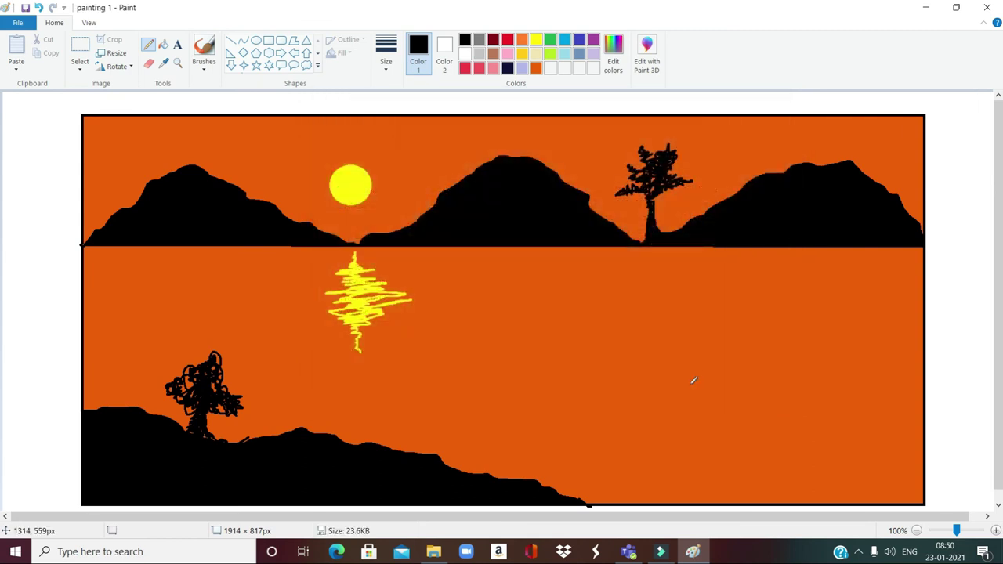
Close Paint and open the saved "painting 1" picture from the desktop to view it.
left_click(985, 7)
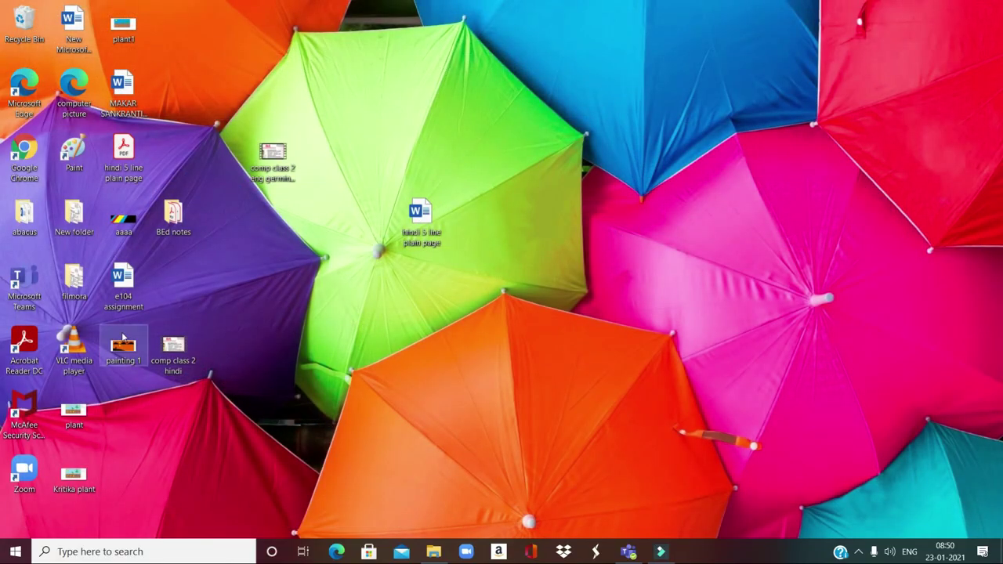
double_click(121, 350)
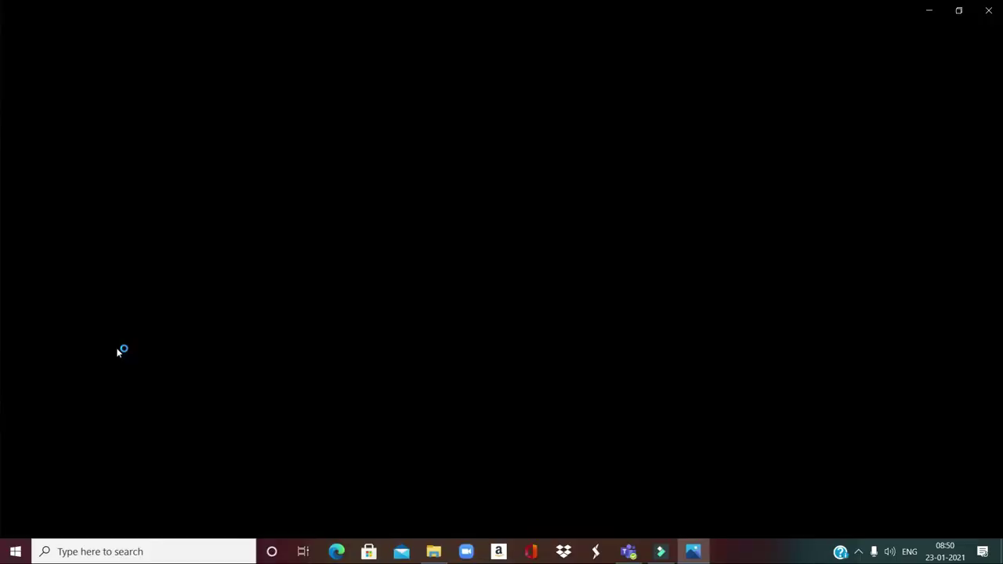